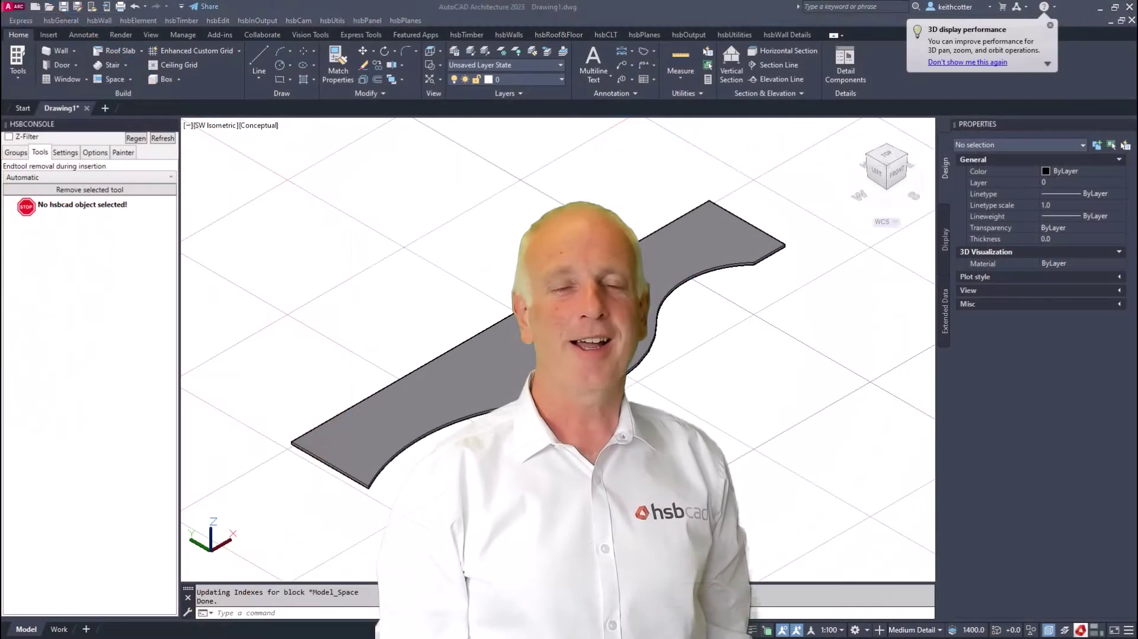
Step: Select the curved beam and convert its FREEPROFILE tool to a free profile entity
left_click(699, 249)
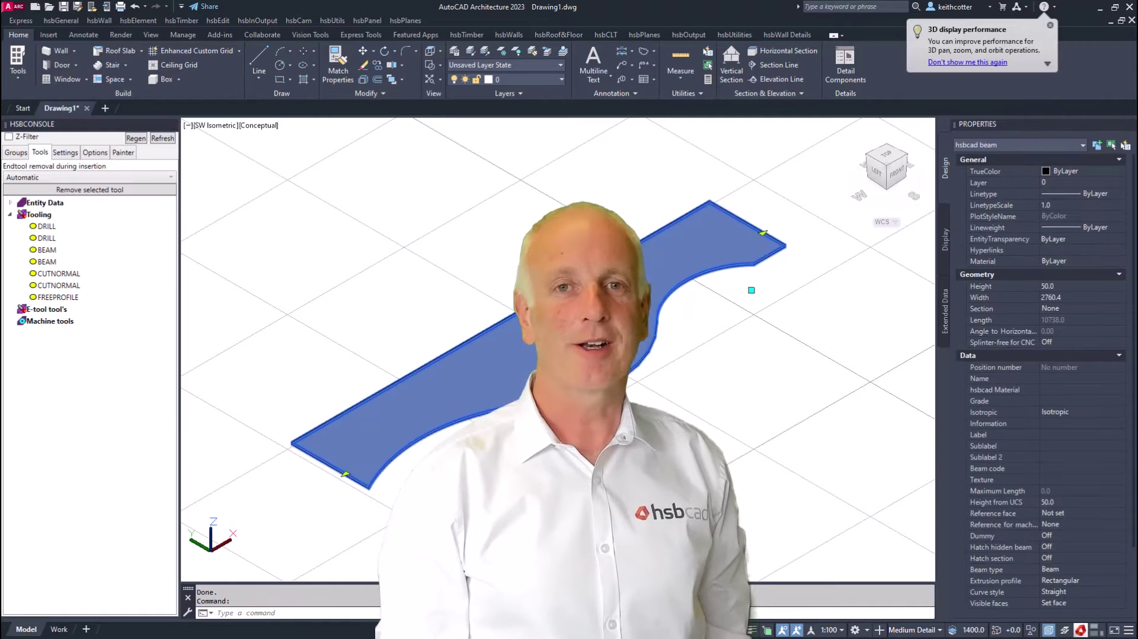
right_click(51, 299)
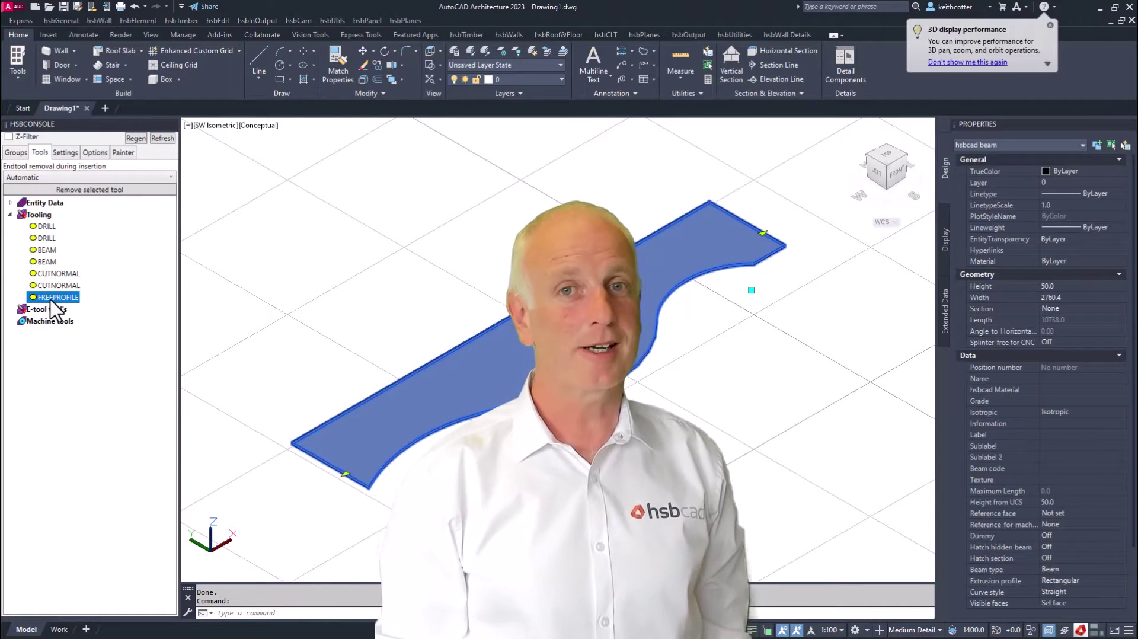
left_click(123, 362)
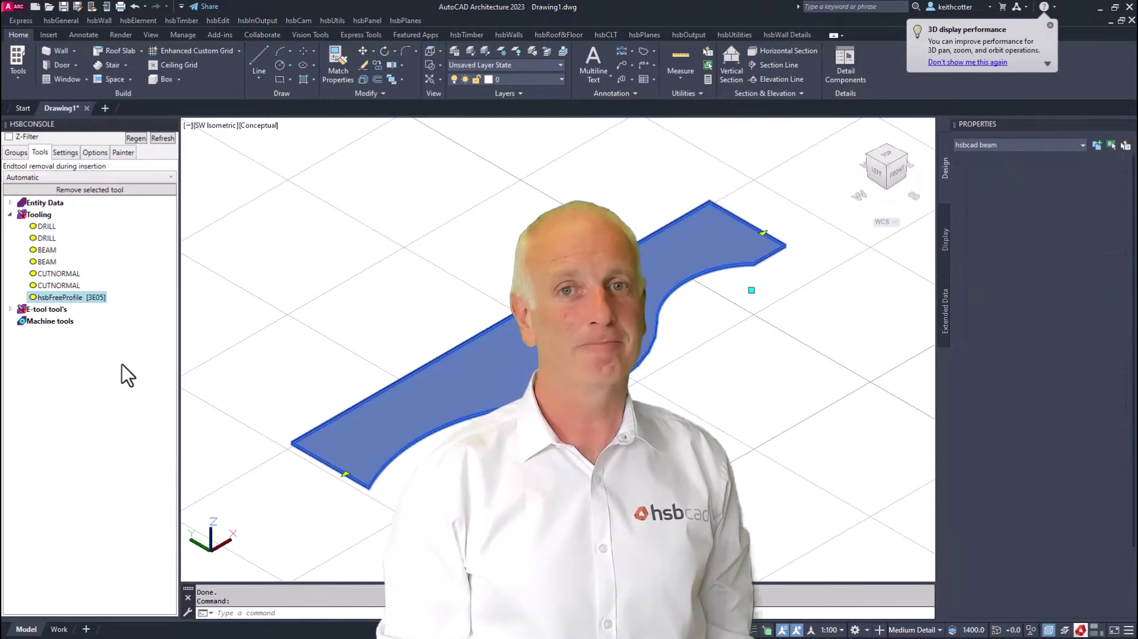
Step: Stretch the beam's far end outward by about 1107 mm and reposition the free profile cutout using its grip
left_click(763, 233)
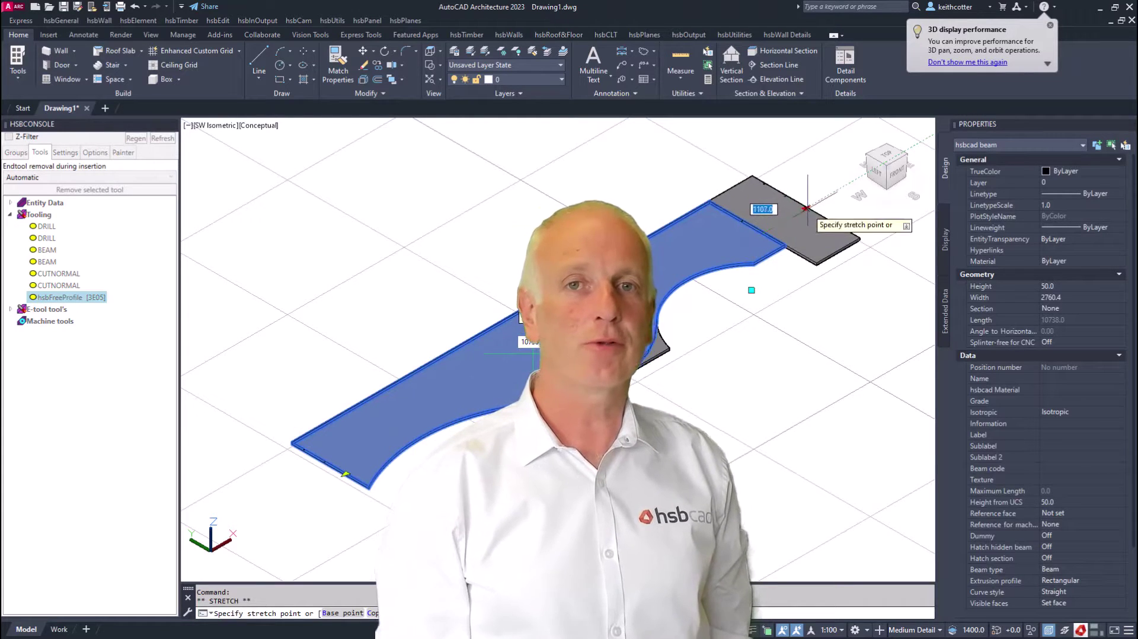
left_click(812, 204)
left_click(751, 290)
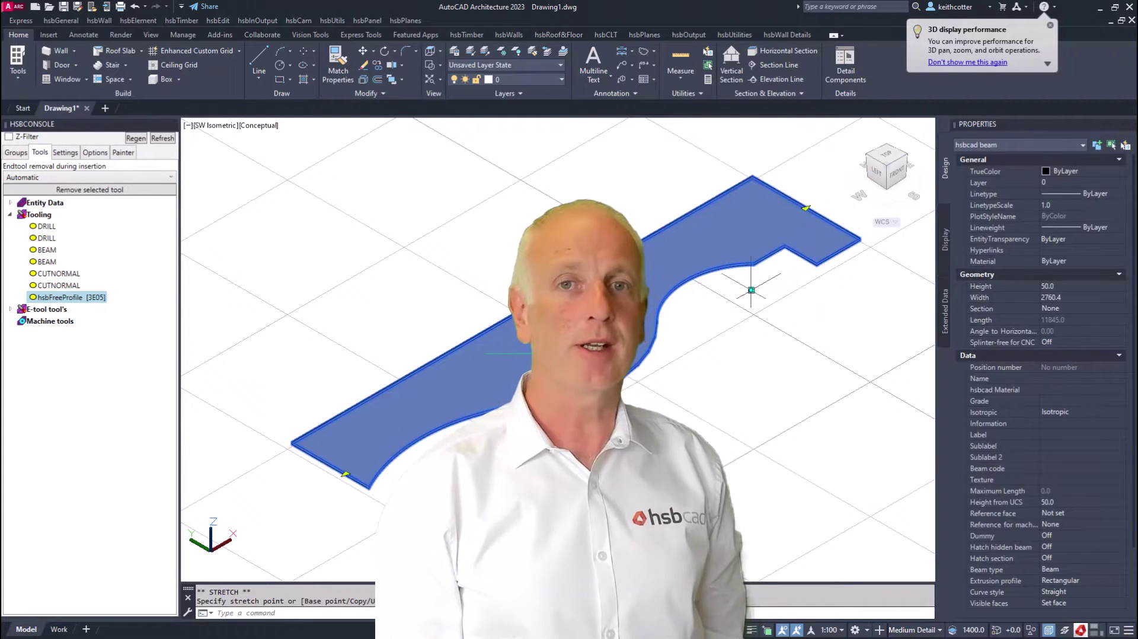
left_click(782, 274)
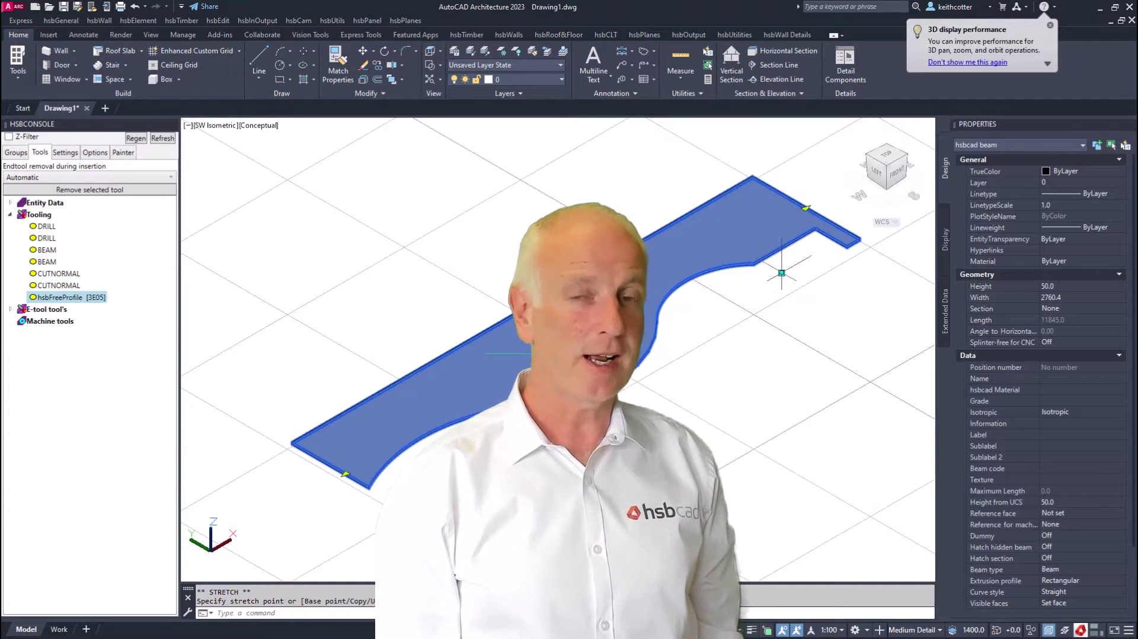
left_click(781, 272)
left_click(695, 340)
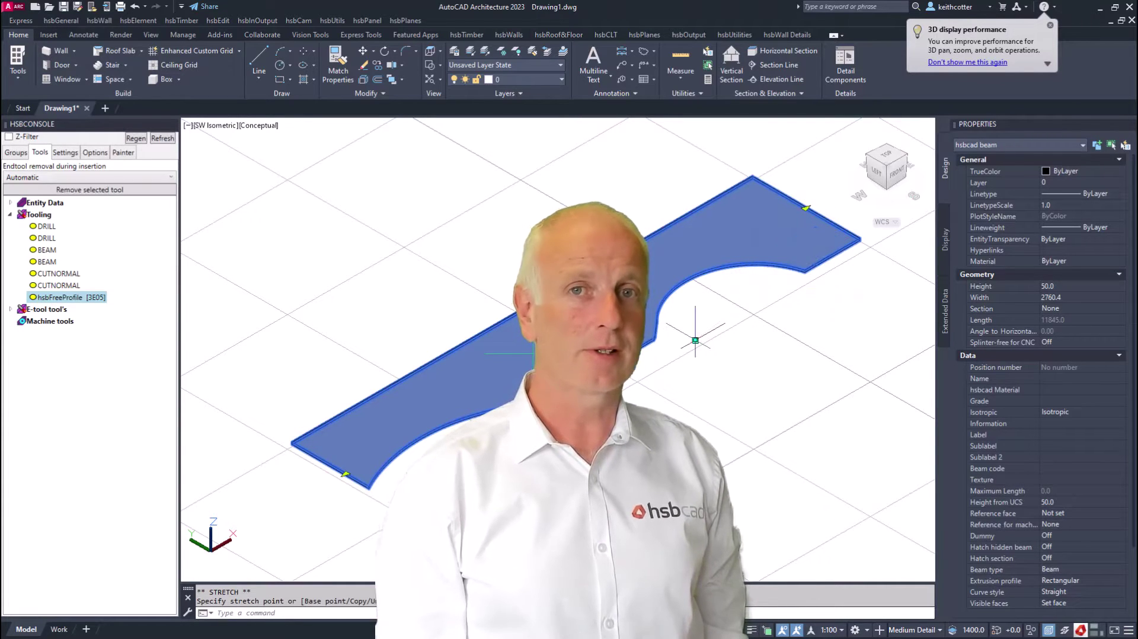
left_click(695, 339)
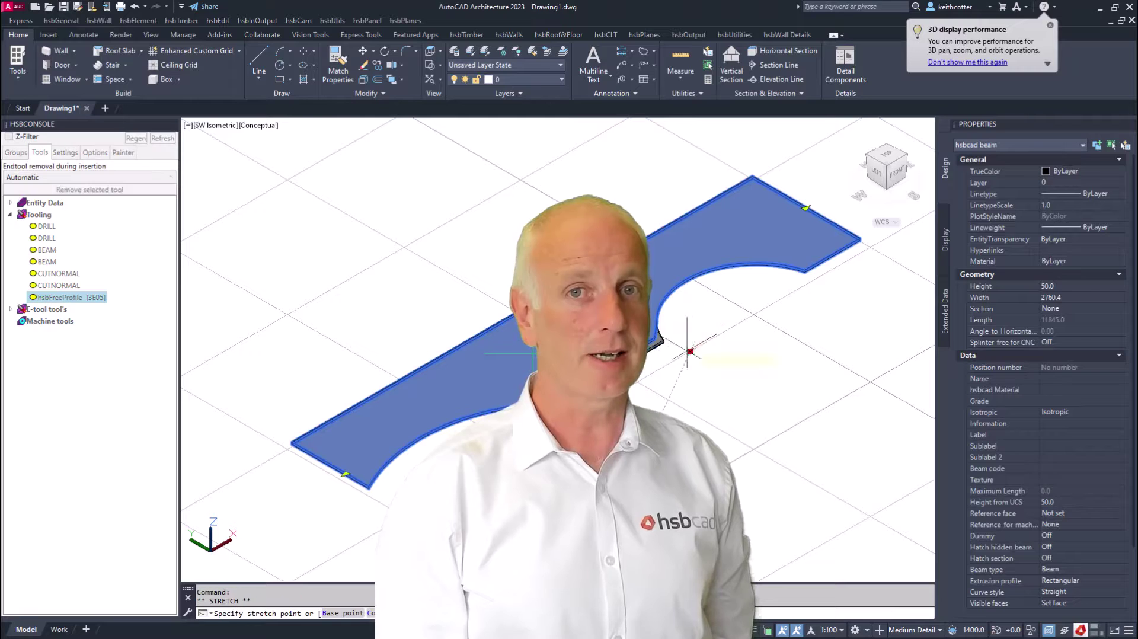
left_click(640, 395)
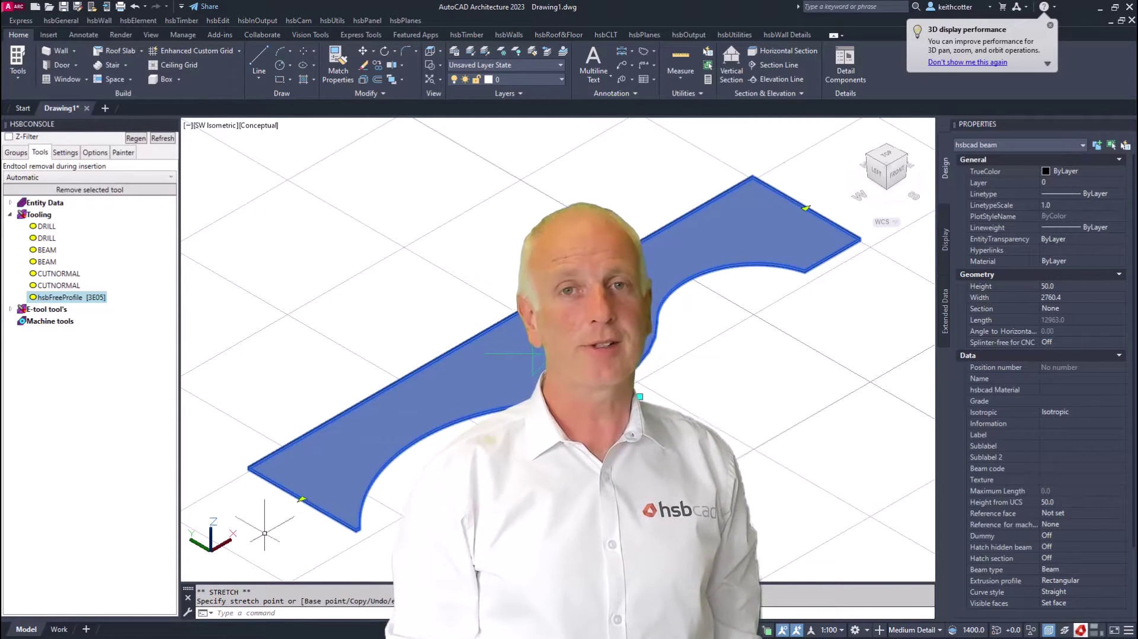
Step: Convert the beam's hsbFreeProfile tool back to a static tool
right_click(70, 309)
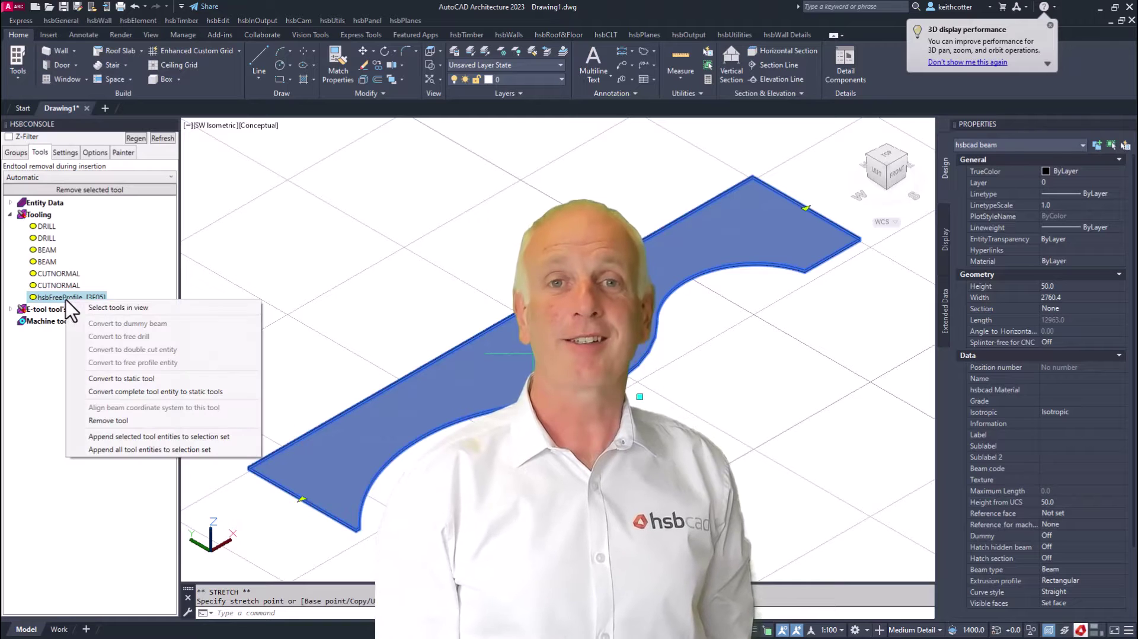
left_click(114, 379)
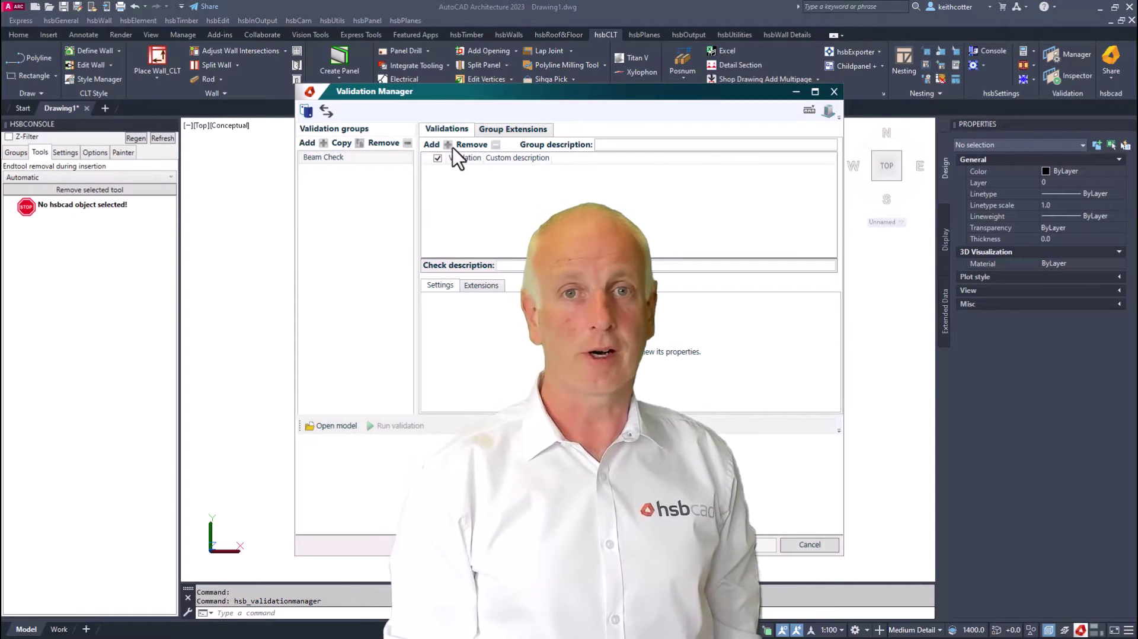
Step: Add the Beams Has A Valid Length Check test to the Beam Check validation group
left_click(449, 145)
left_click(446, 289)
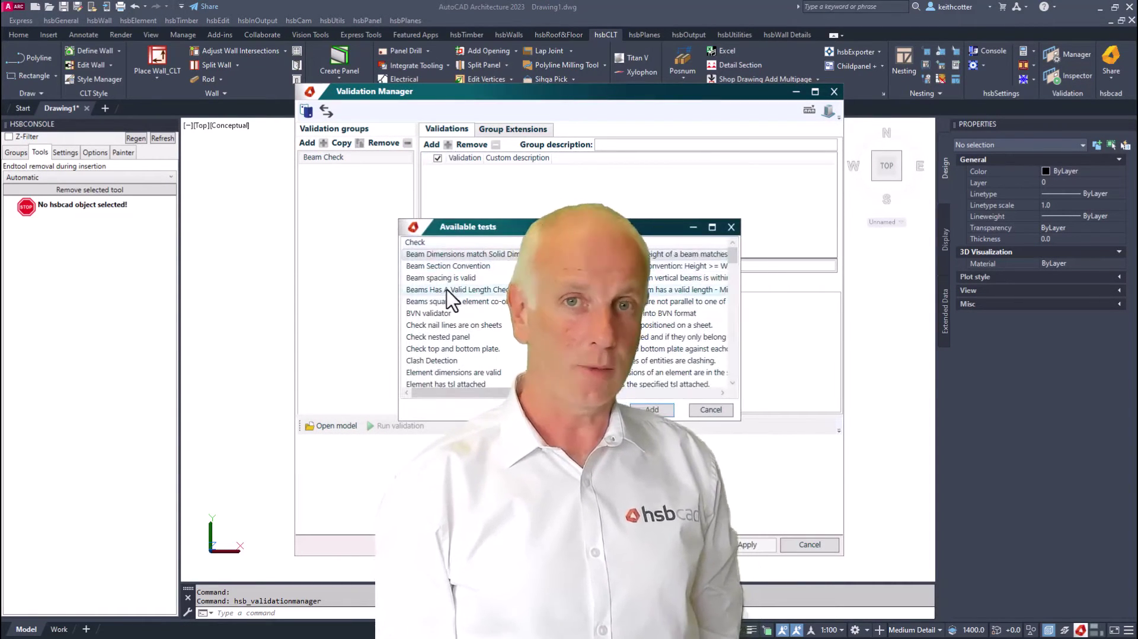
left_click(652, 409)
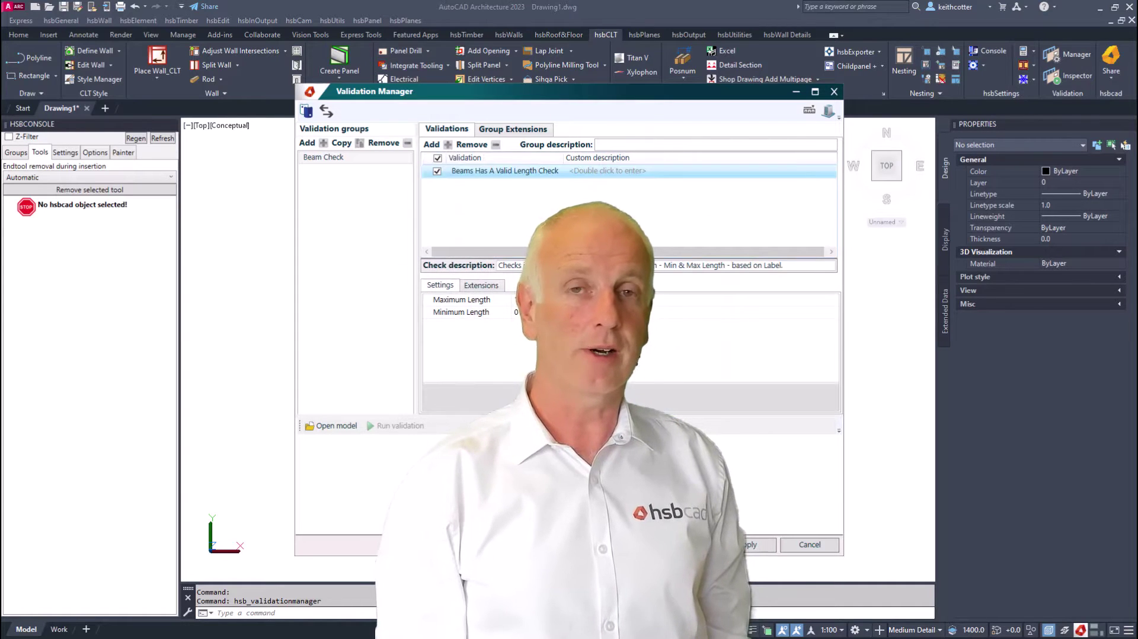
Step: Give the length check the custom description "Beam length longer than 5100" and set its Maximum Length to 5100
double_click(628, 171)
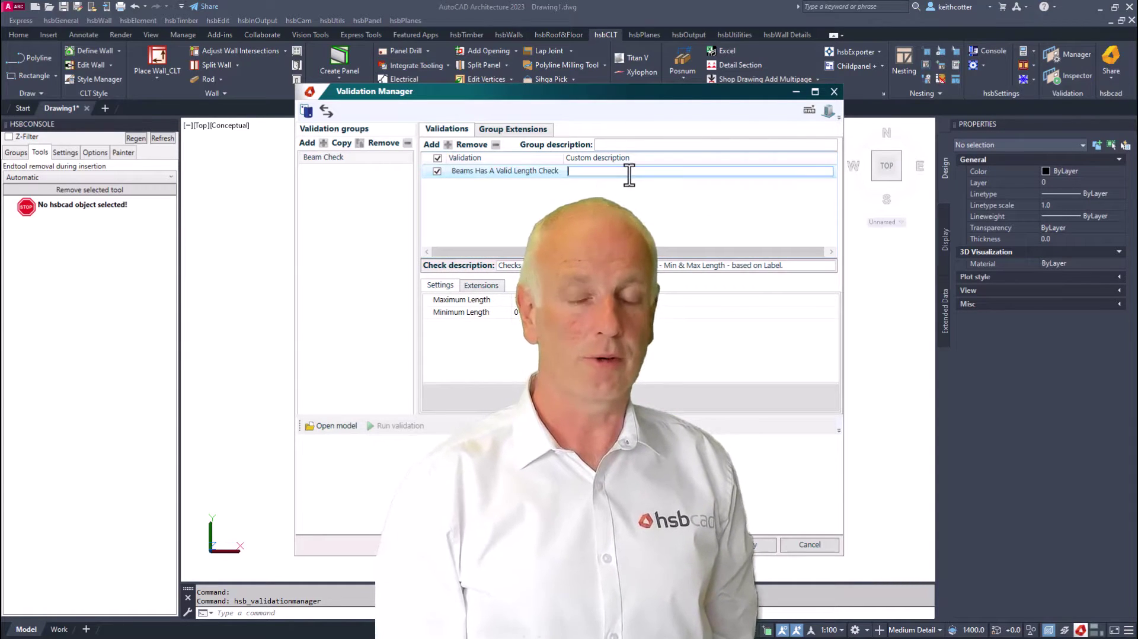
type("Beam")
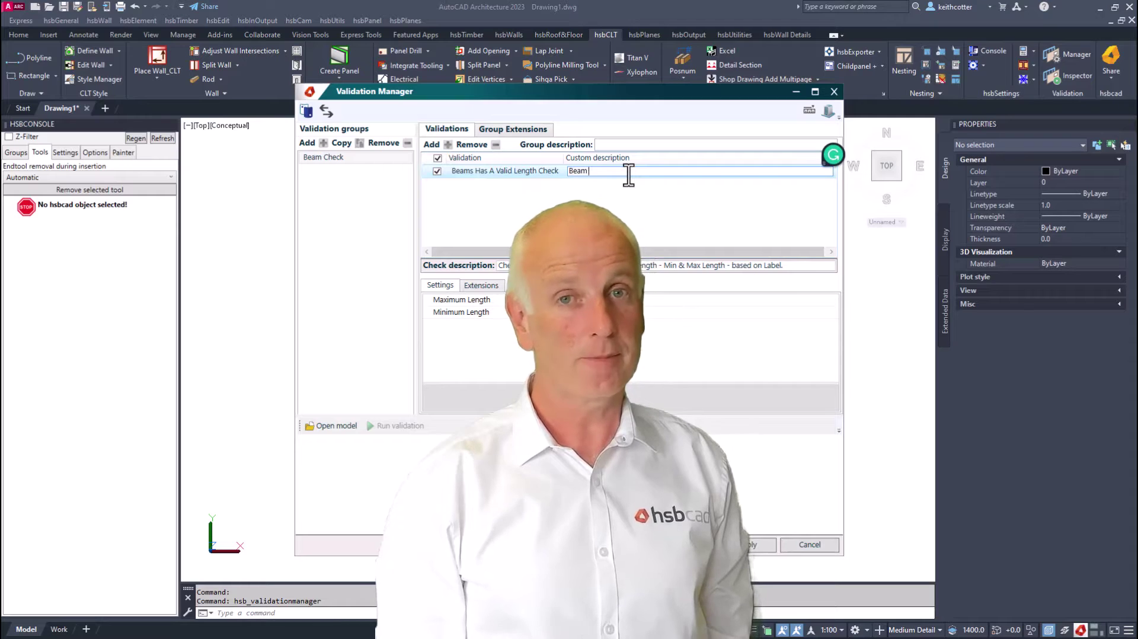
type(" length longer than 5100")
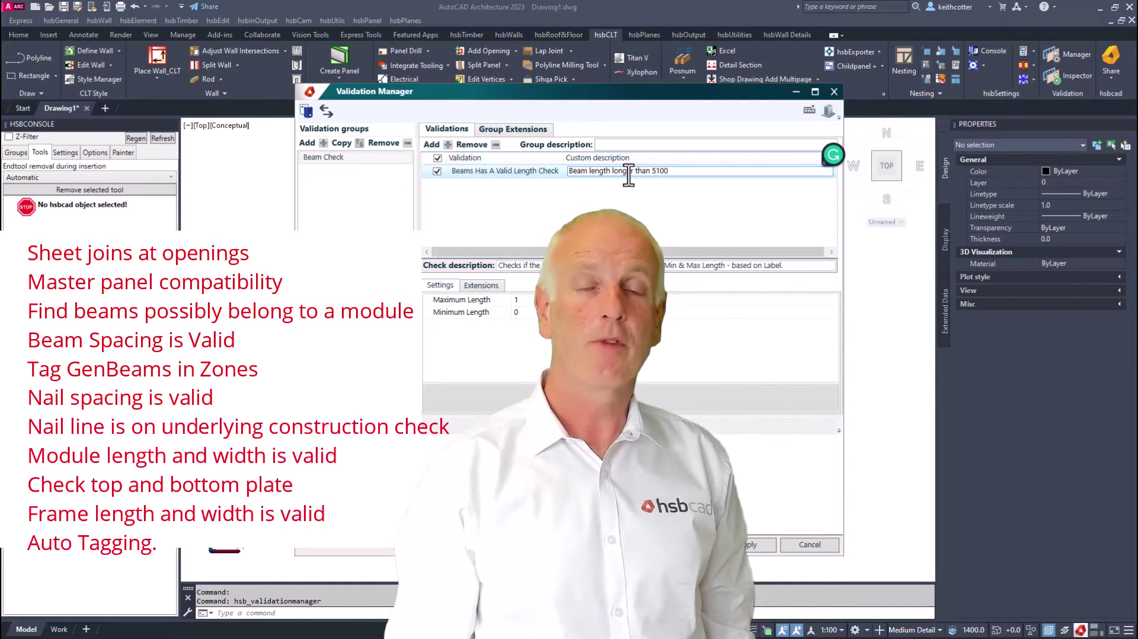
left_click(525, 300)
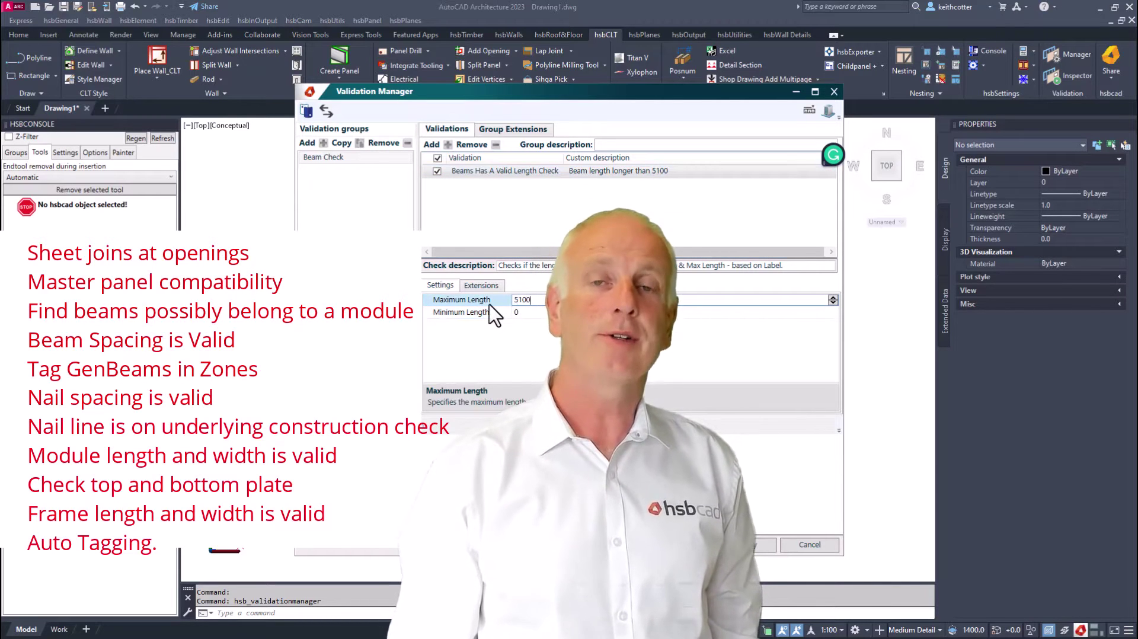
key("Return")
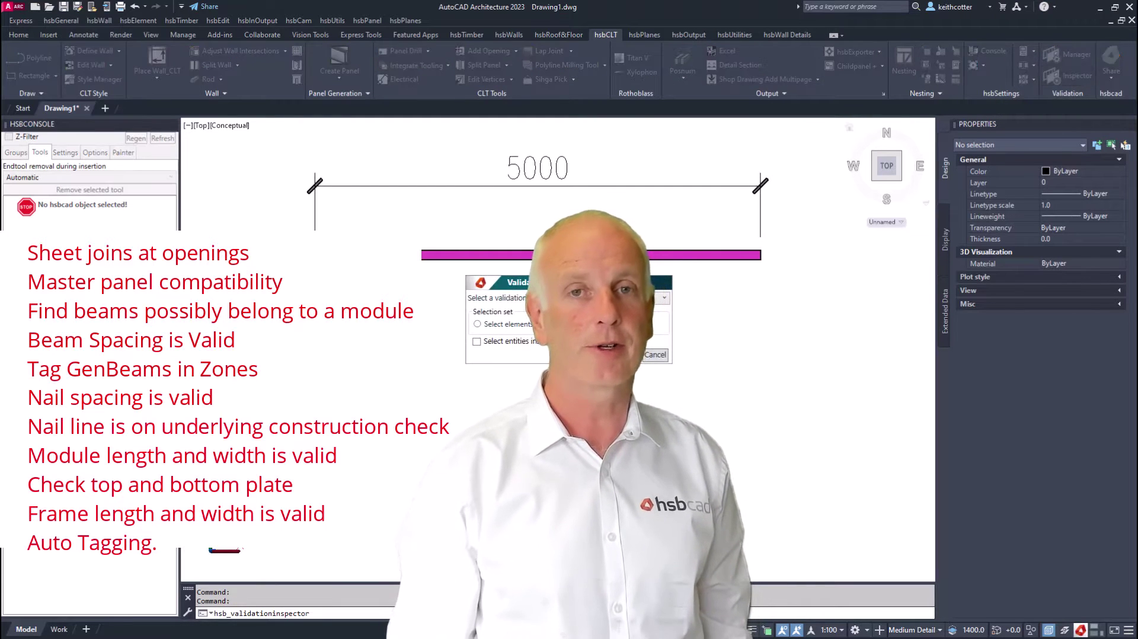
Step: Run the Validation Inspector on a window selection around the dimensioned beam
key("Return")
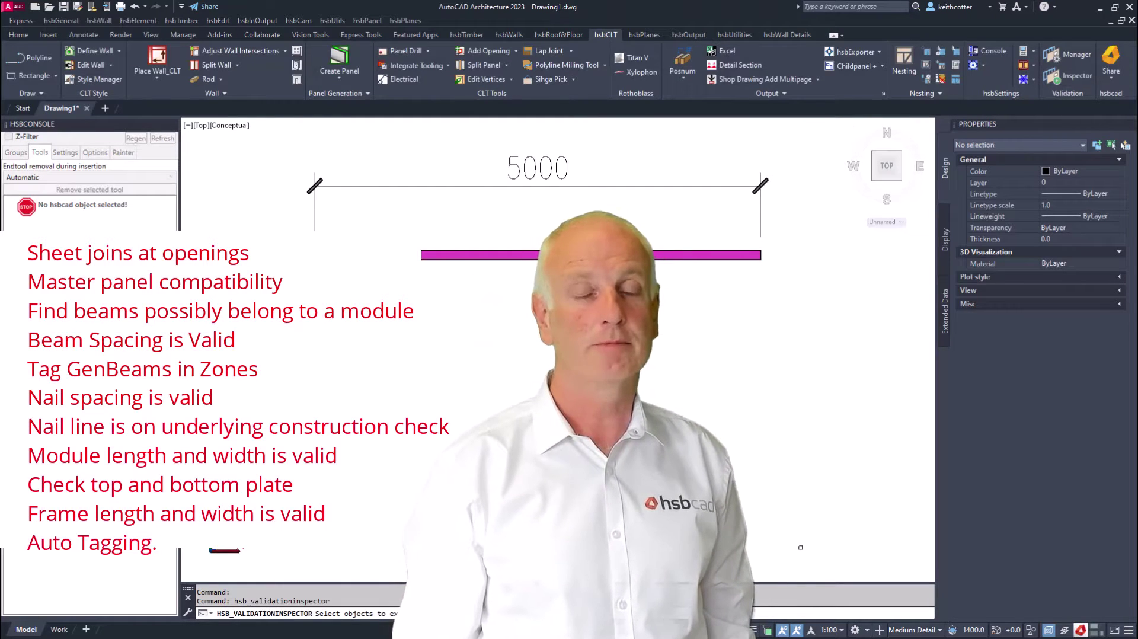
left_click(801, 547)
left_click(259, 155)
key("Return")
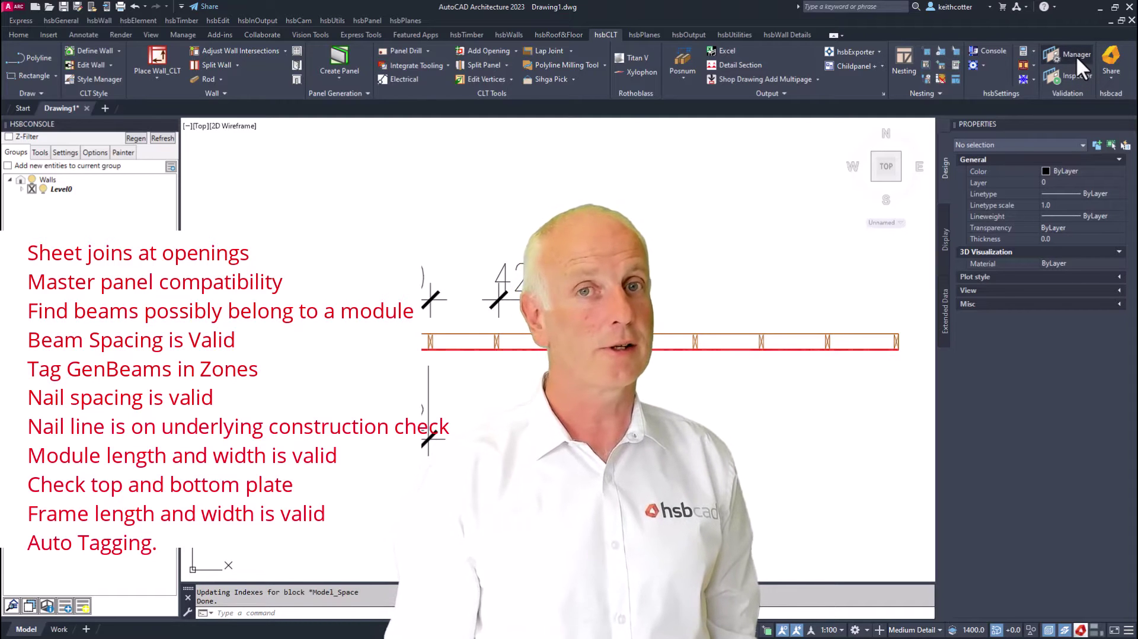
Step: Set the zone contact option of the "Beam spacing is valid" check to check both sides in the Validation Manager
left_click(1076, 55)
left_click(482, 172)
left_click(602, 300)
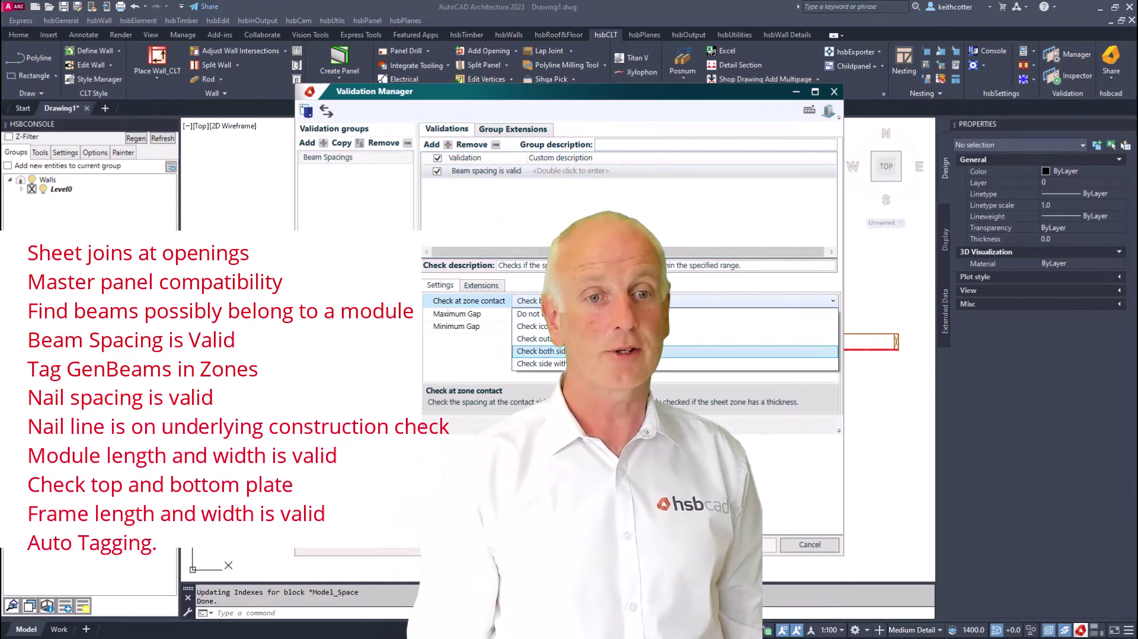
left_click(602, 351)
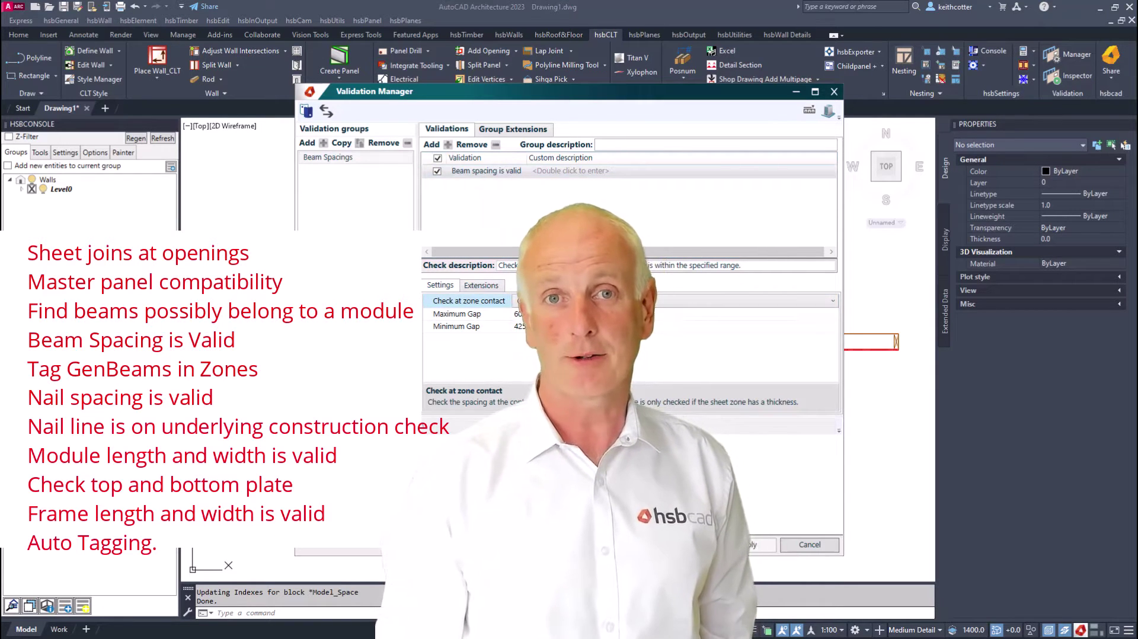
left_click(683, 544)
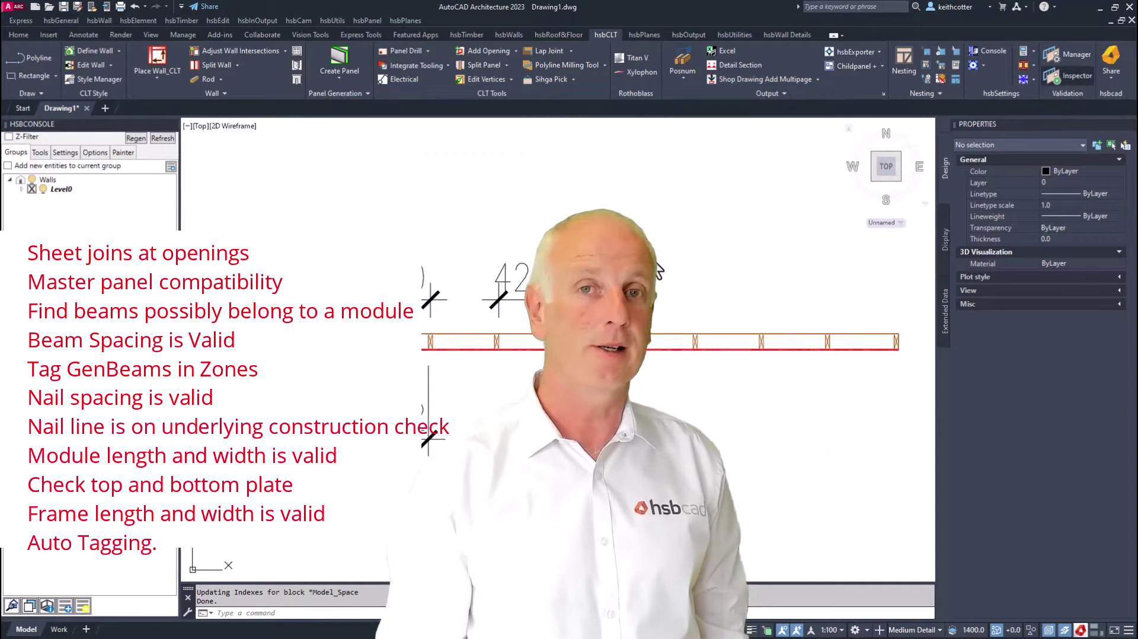
Step: Run the Validation Inspector on a window selection around the whole stud wall
left_click(1067, 75)
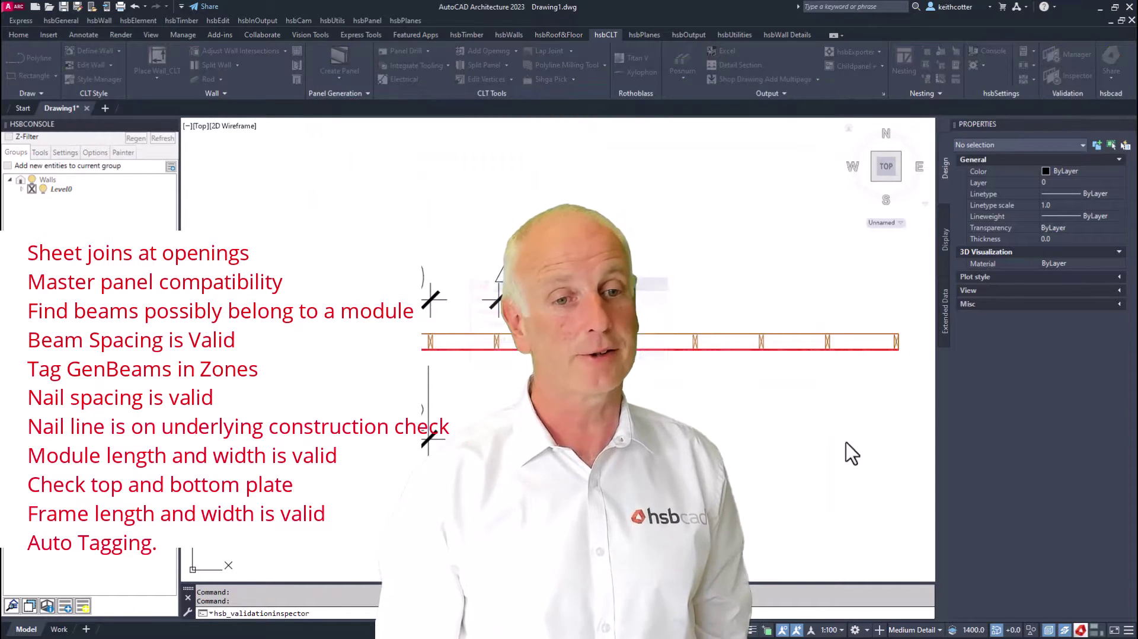
left_click(892, 468)
left_click(239, 181)
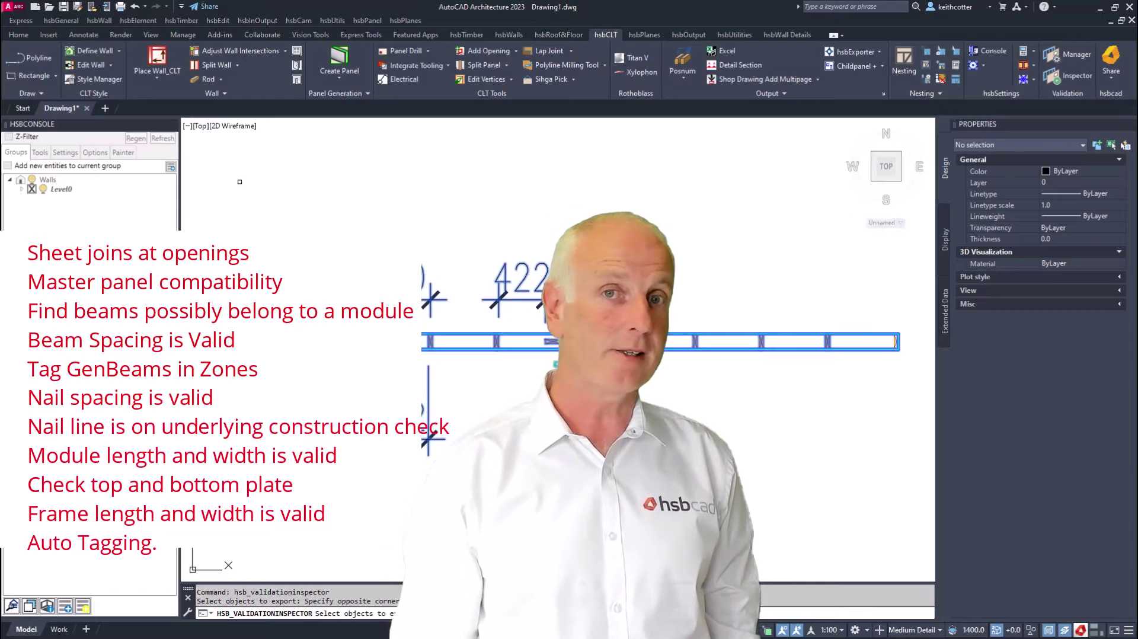
key("Return")
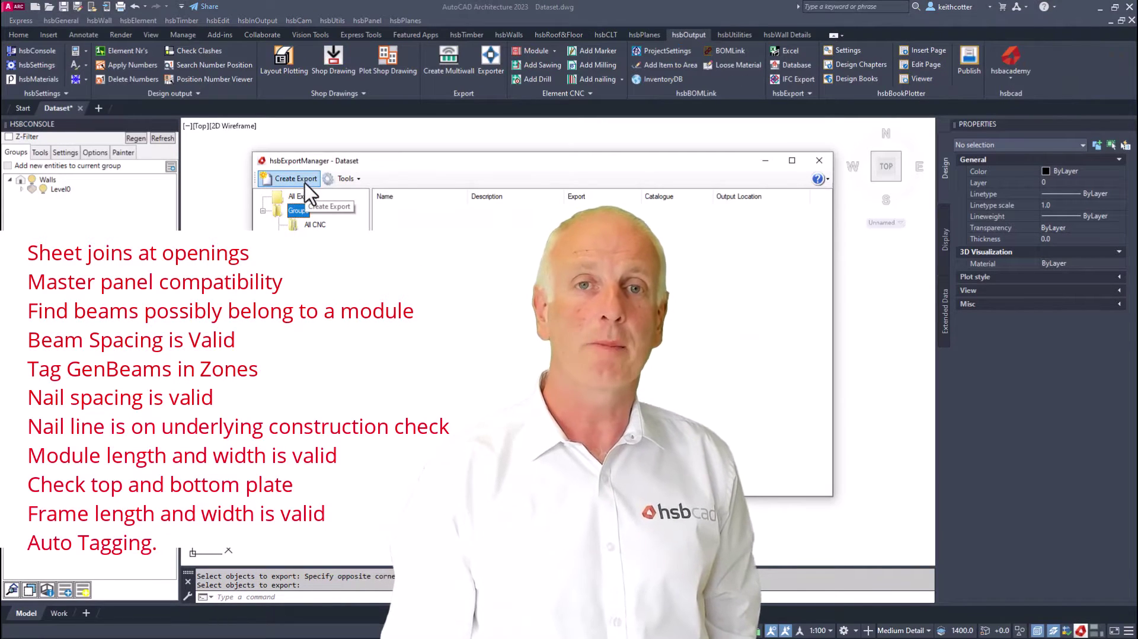
Step: Create an export under Groups named BTLx and choose BTLx as its exporter type
left_click(305, 184)
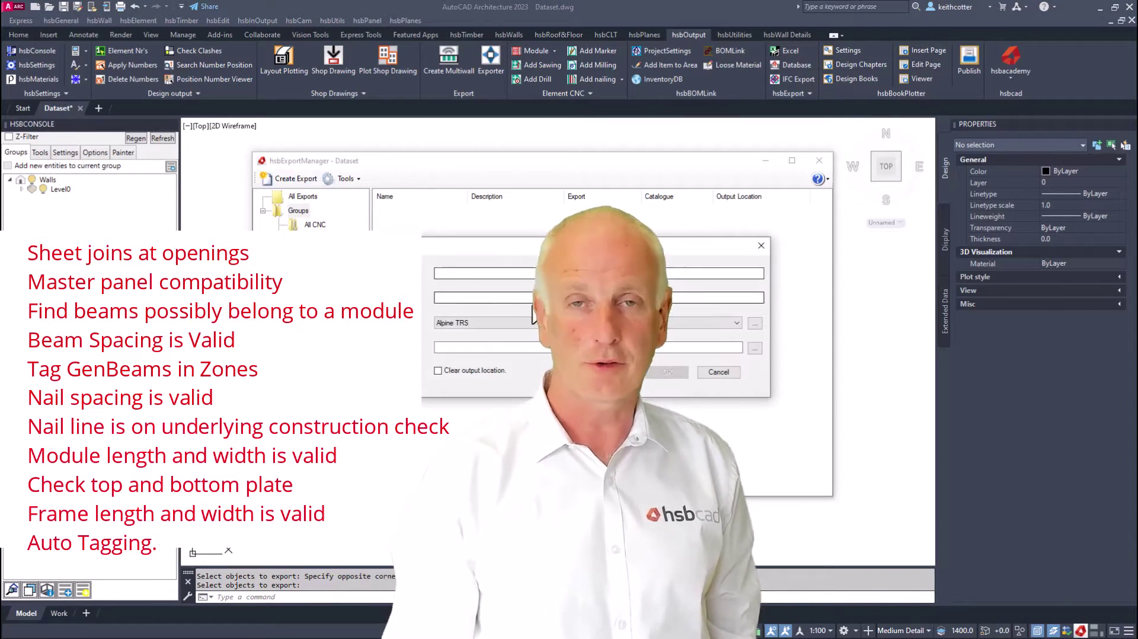
left_click(478, 273)
type("BT")
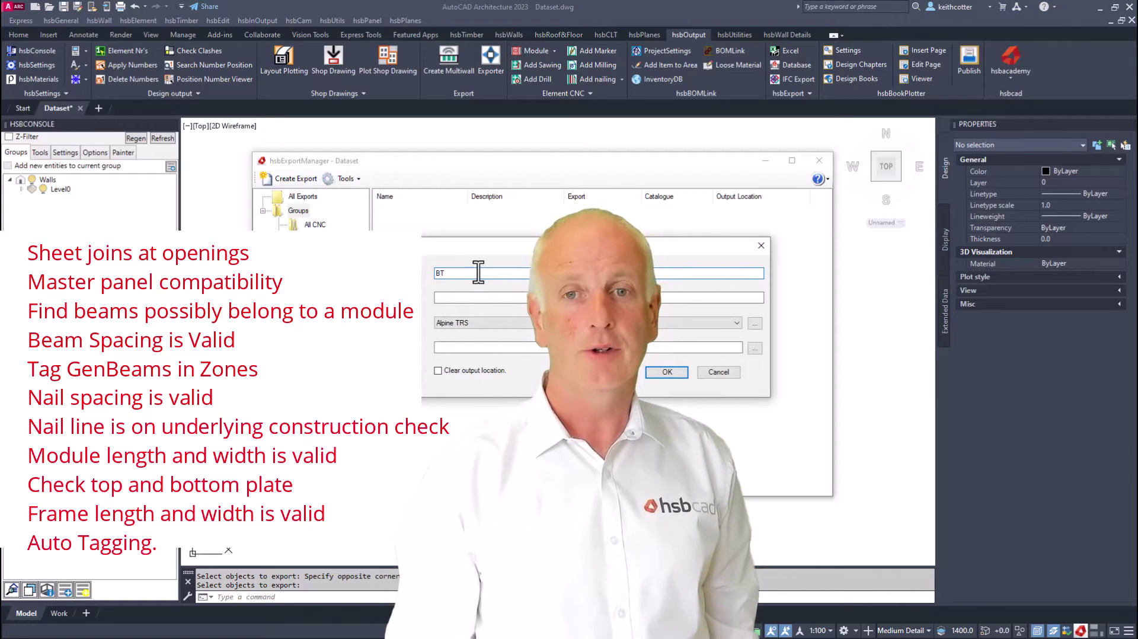
type("Lx")
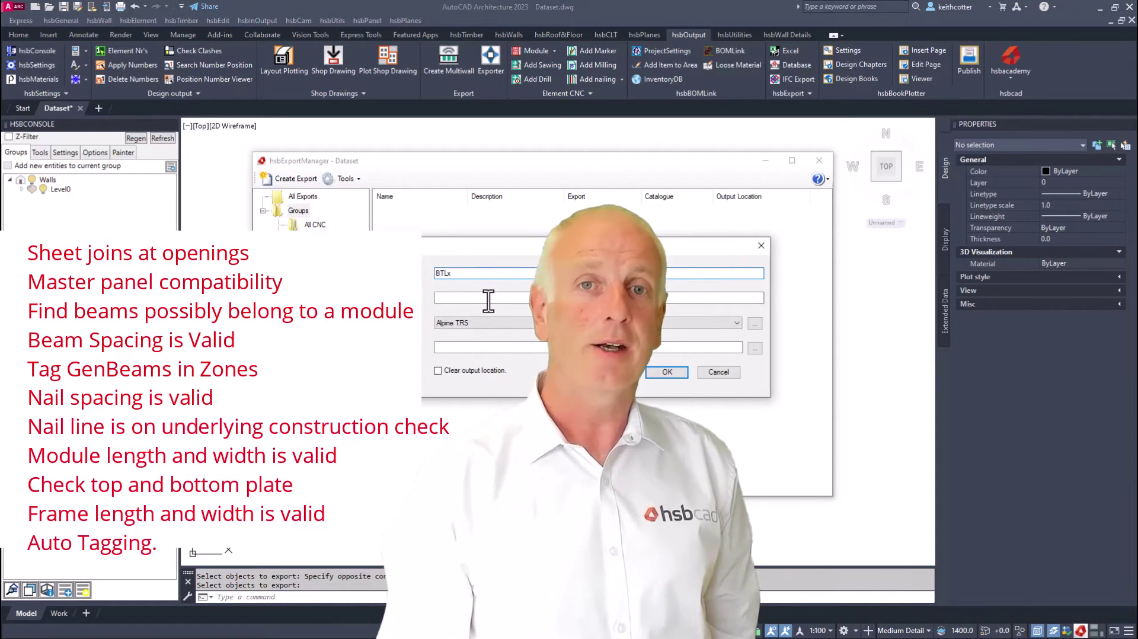
left_click(512, 324)
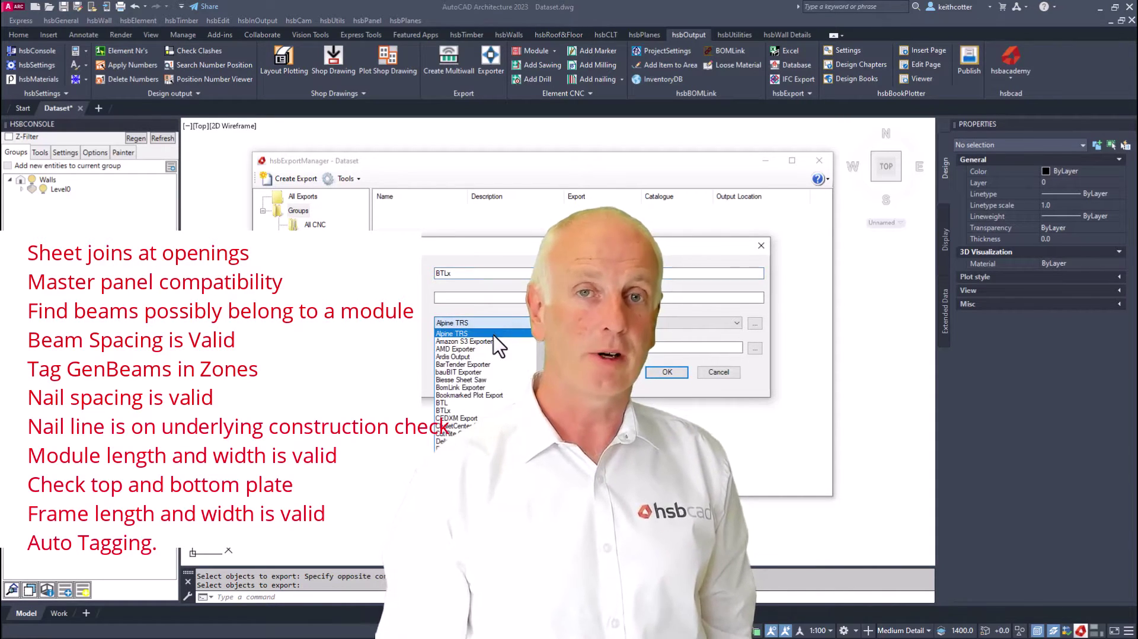
left_click(453, 410)
Step: Open the BTLx exporter's settings and add the Align Beams extension
left_click(754, 324)
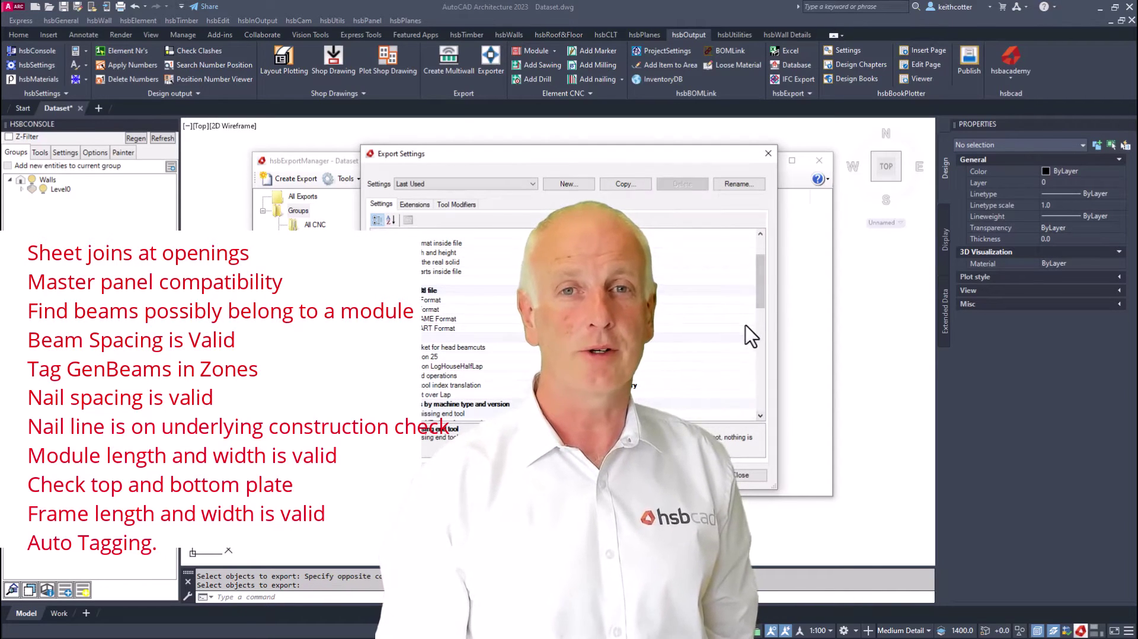
left_click(745, 280)
left_click(749, 281)
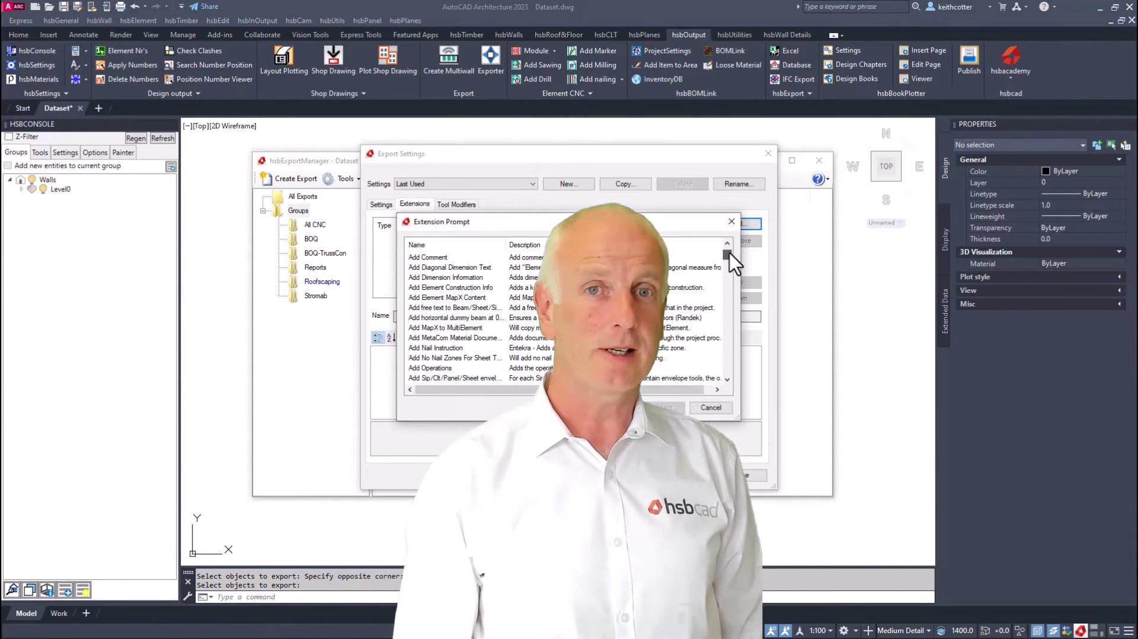
scroll(730, 259, "down", 10)
left_click_drag(728, 260, 737, 309)
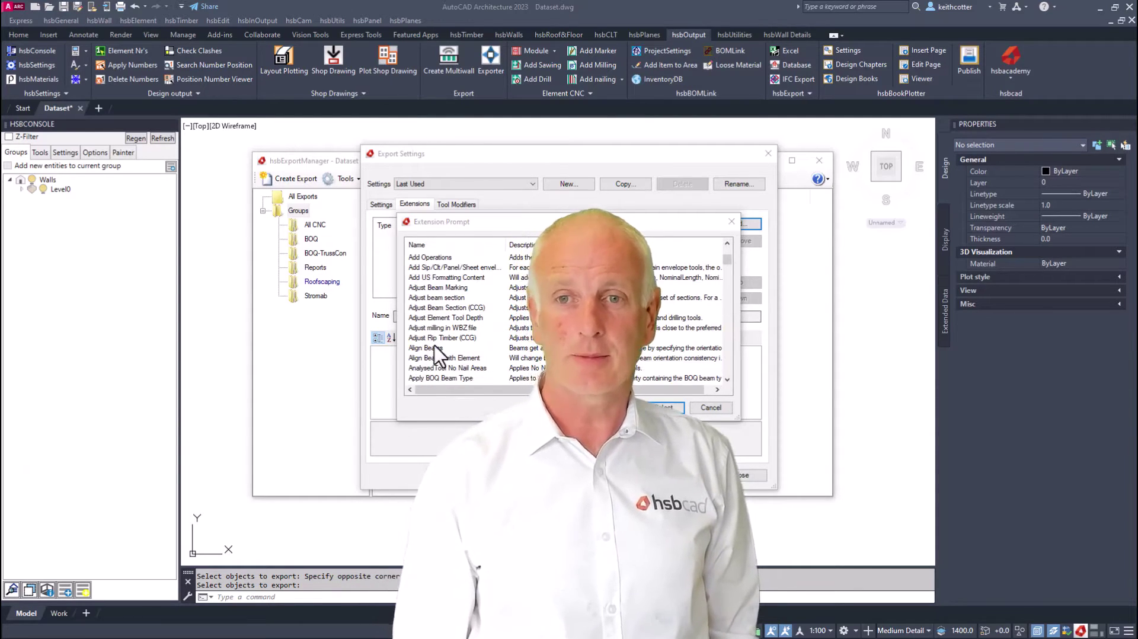
left_click(437, 349)
left_click(667, 407)
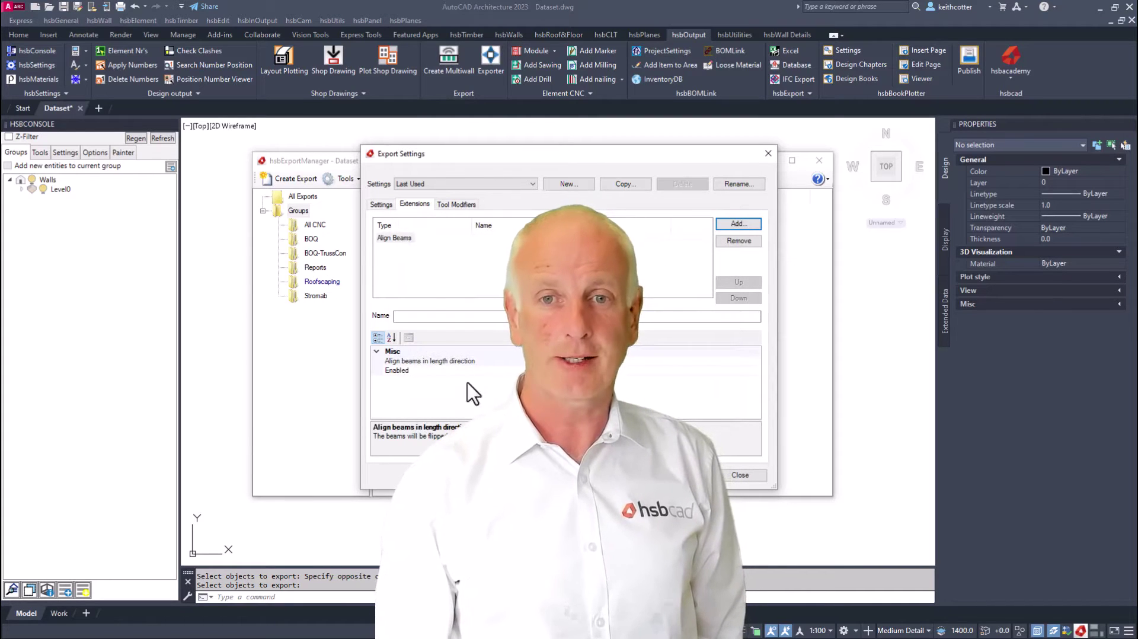
left_click(396, 238)
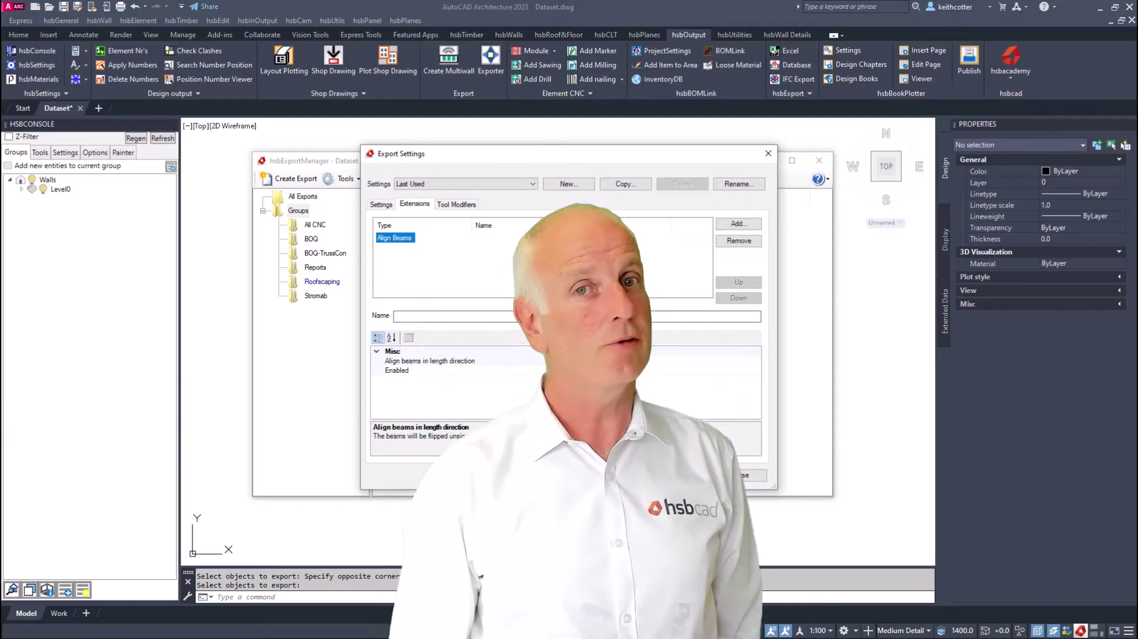
Step: Add the Opening Filter extension to the BTLx exporter and look through its options
left_click(738, 223)
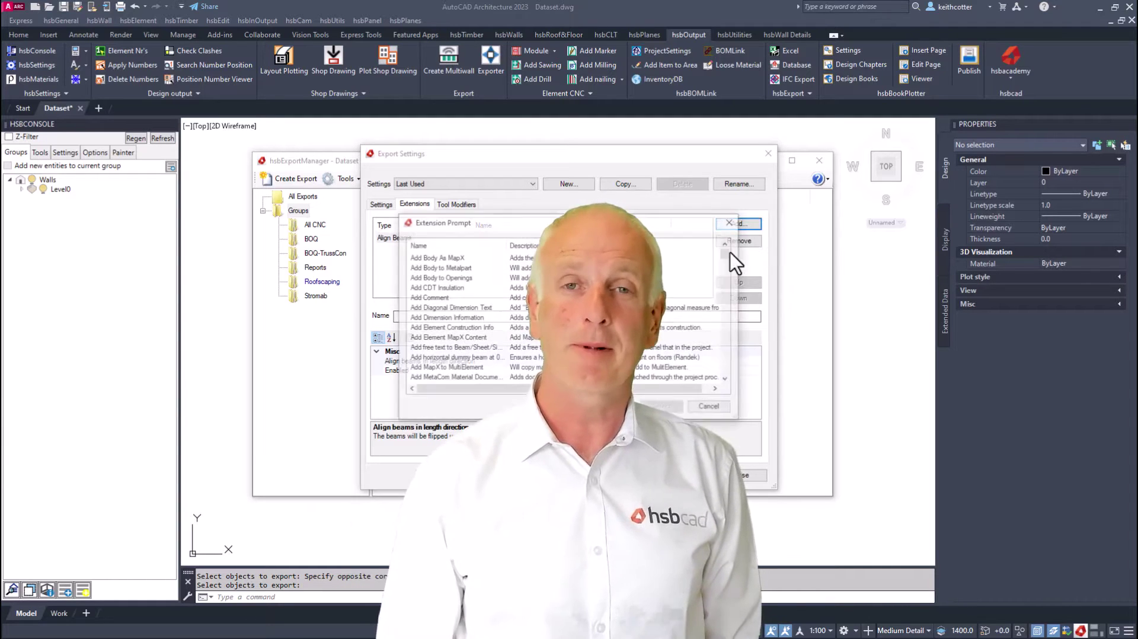
left_click_drag(728, 254, 724, 331)
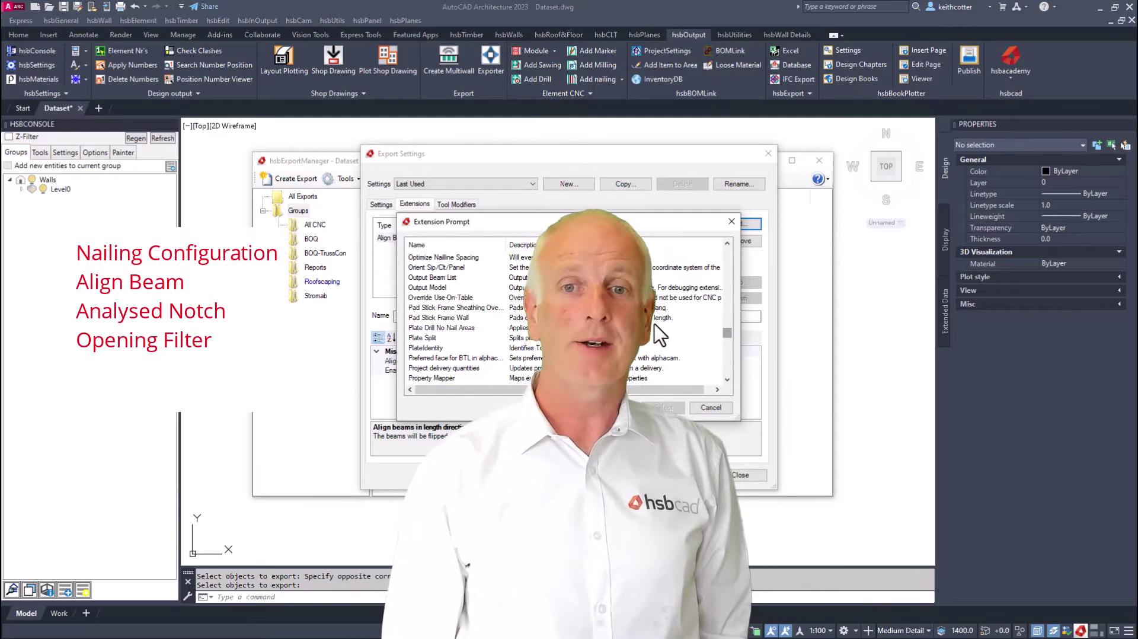
scroll(630, 326, "up", 2)
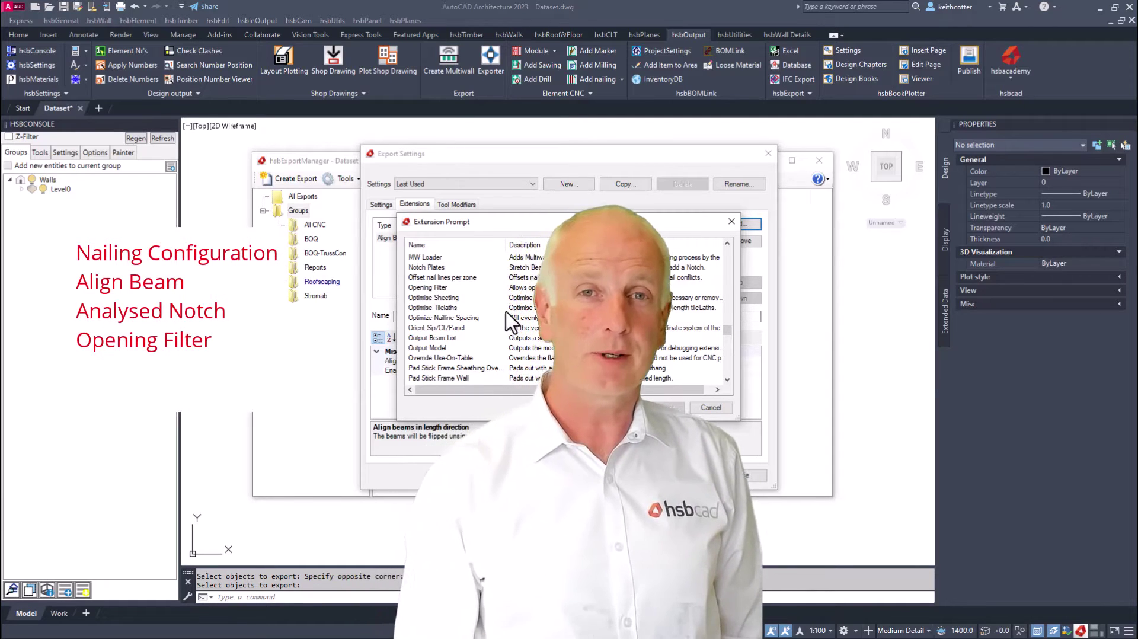
left_click(442, 288)
left_click(665, 407)
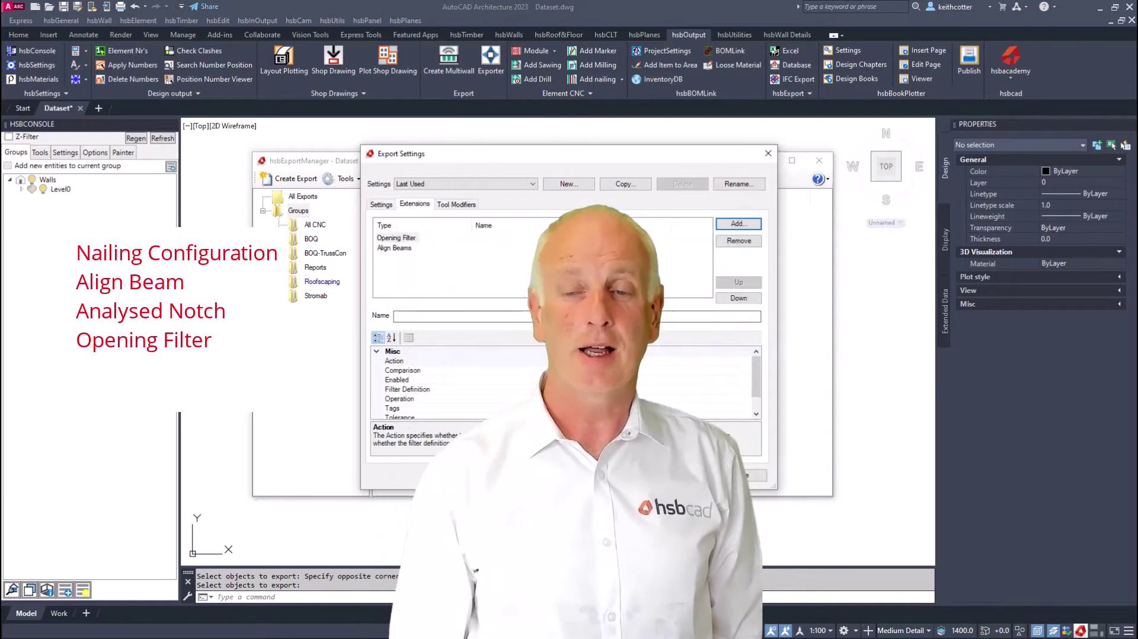
left_click_drag(758, 379, 759, 388)
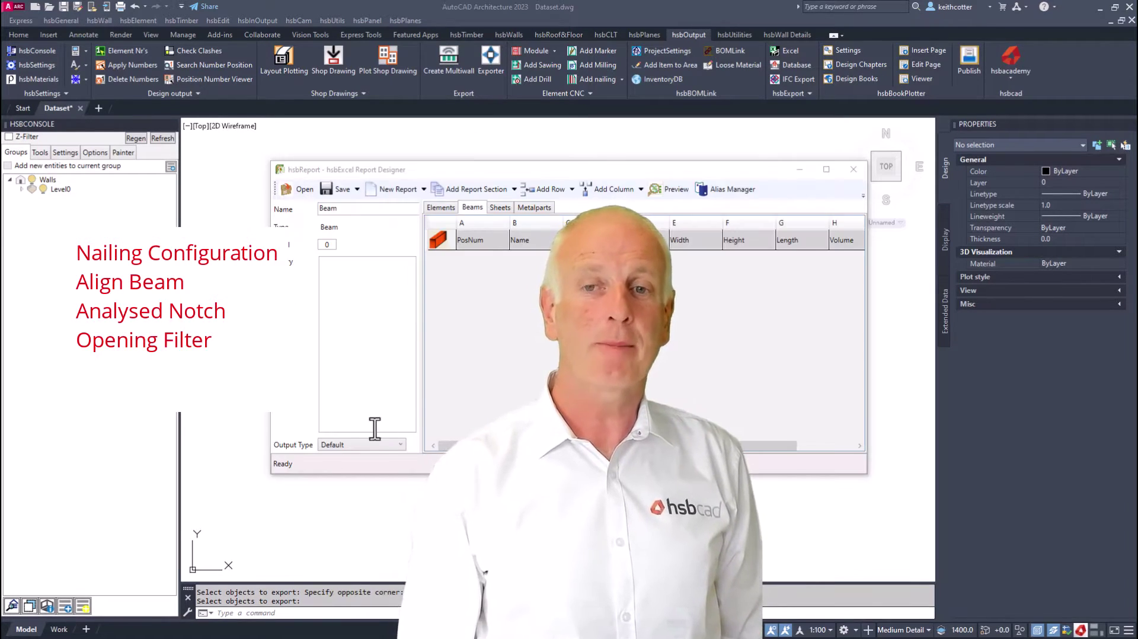
Step: Start the Beam section's query in the hsbExcel Report Designer with a condition matching Name to 'Blocking'
left_click(332, 268)
type("Name")
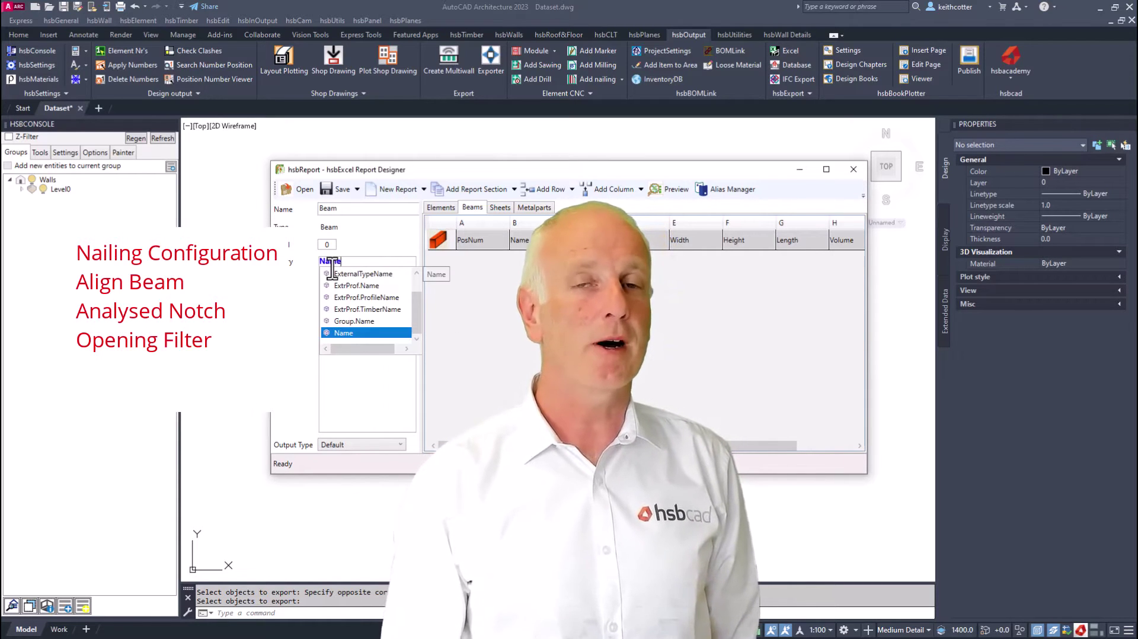
key("Return")
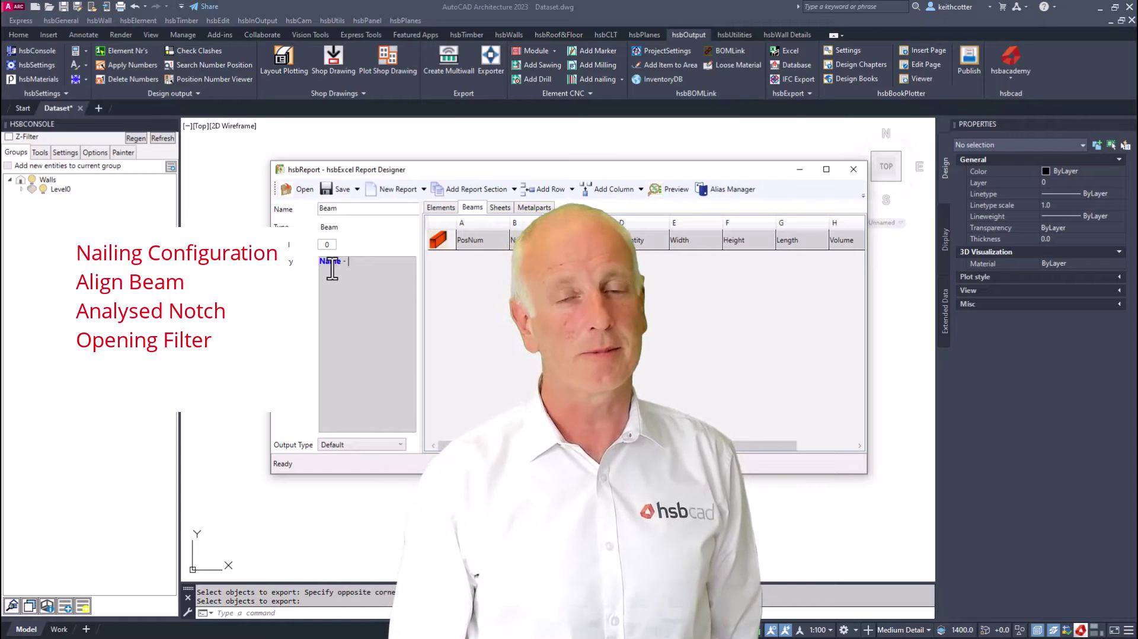
type("Blocking' and ")
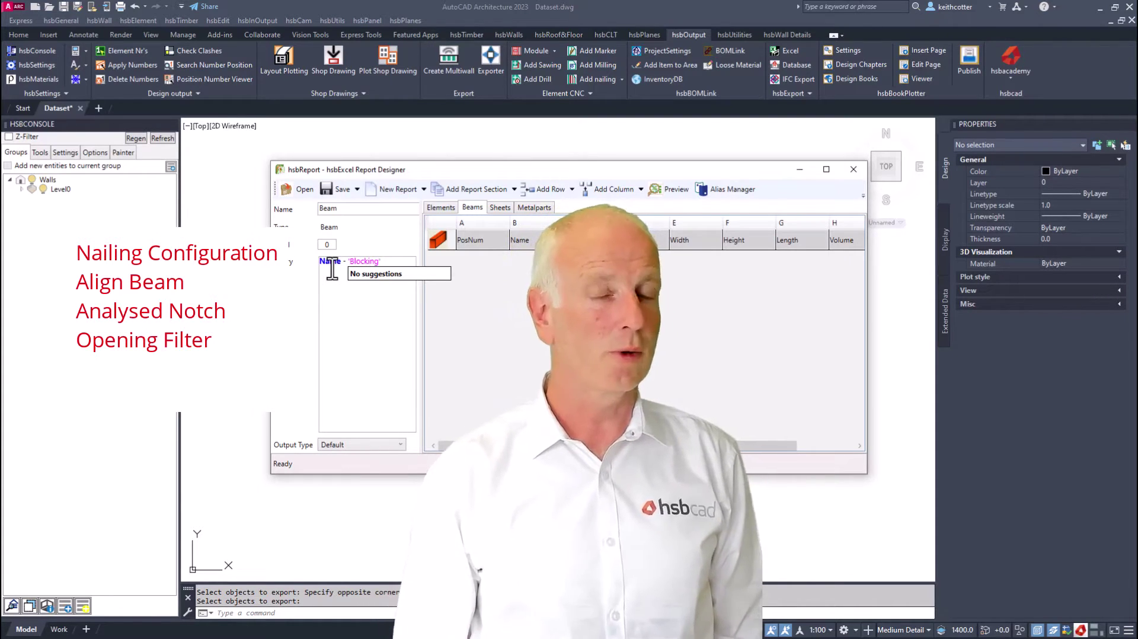
type("SolidLength")
Step: Extend the Beam query with the condition SolidLength < 1000, followed by another "and"
key("Down")
key("Return")
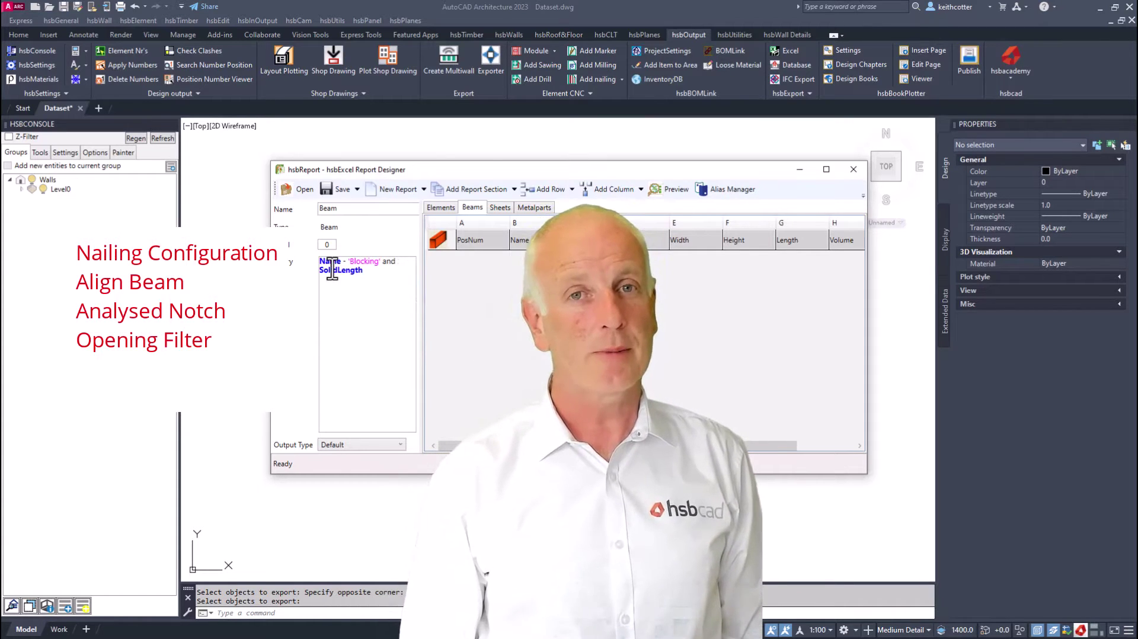
type("< 1000")
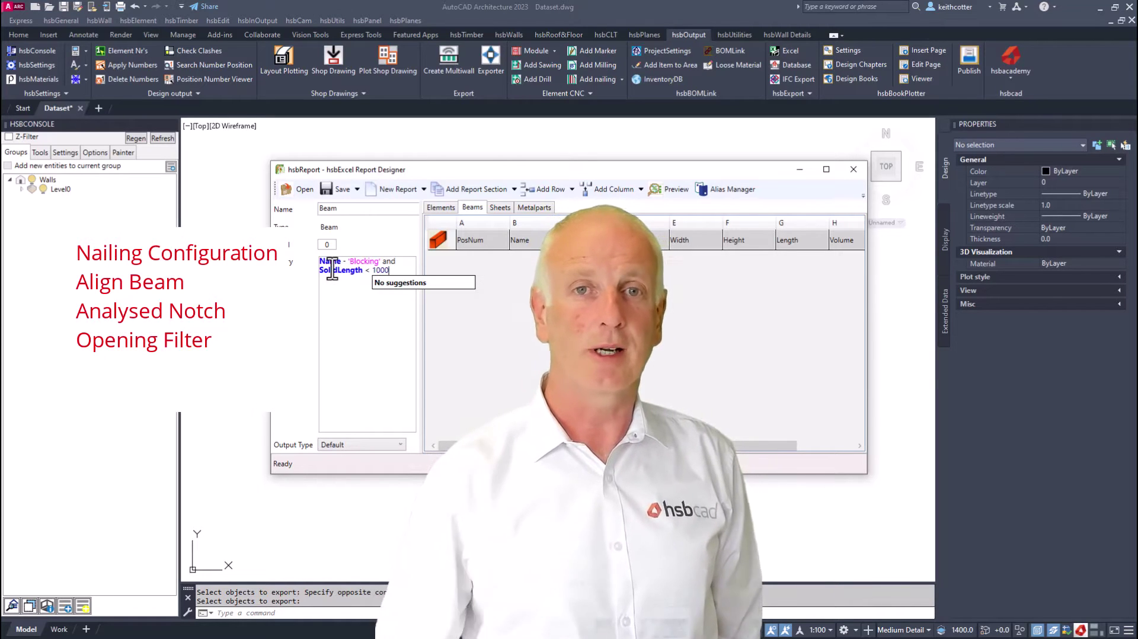
type(" and")
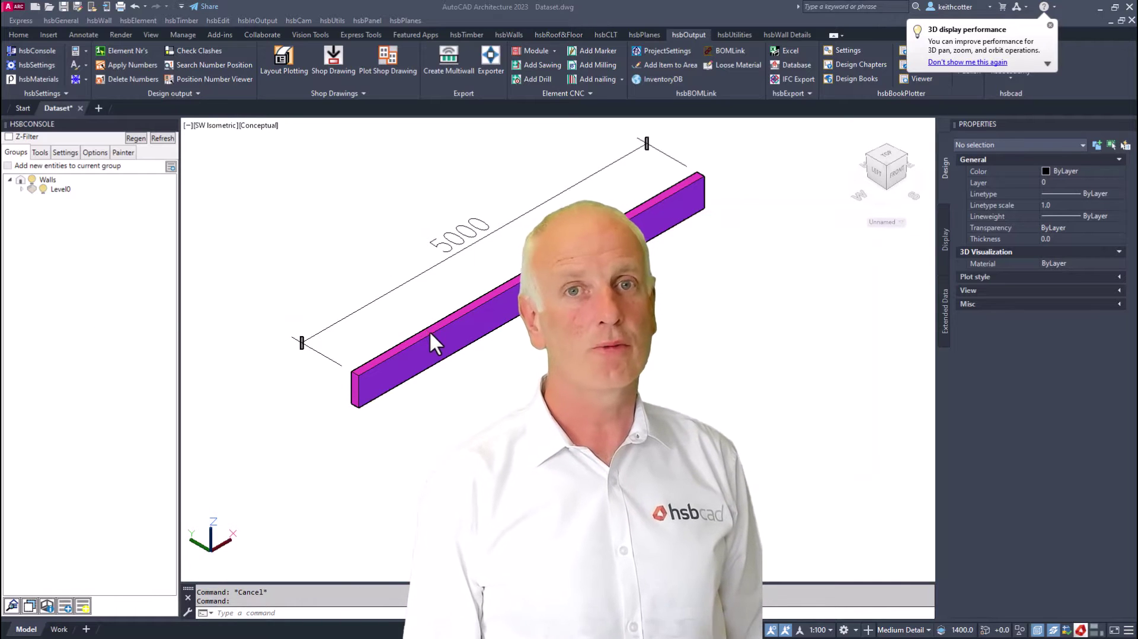
Step: Select the 5000 mm beam, review its properties and open the hsbcad settings
left_click(447, 337)
scroll(1094, 522, "down", 3)
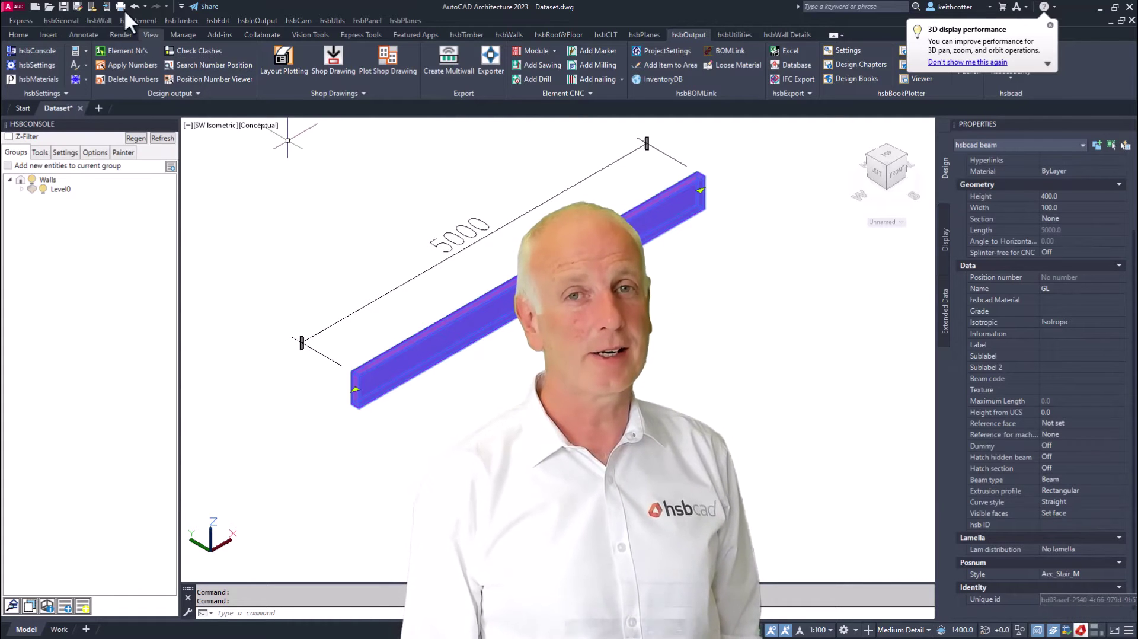
left_click(69, 18)
left_click(76, 48)
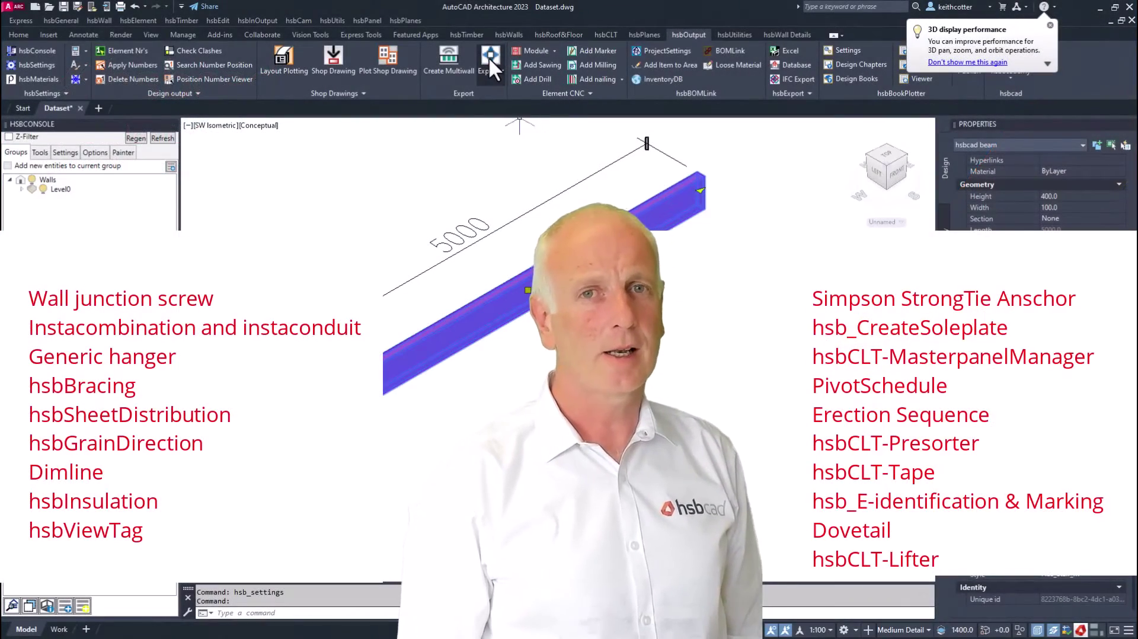
Step: Run the Hundegger export from the export manager for the selected beam
left_click(488, 58)
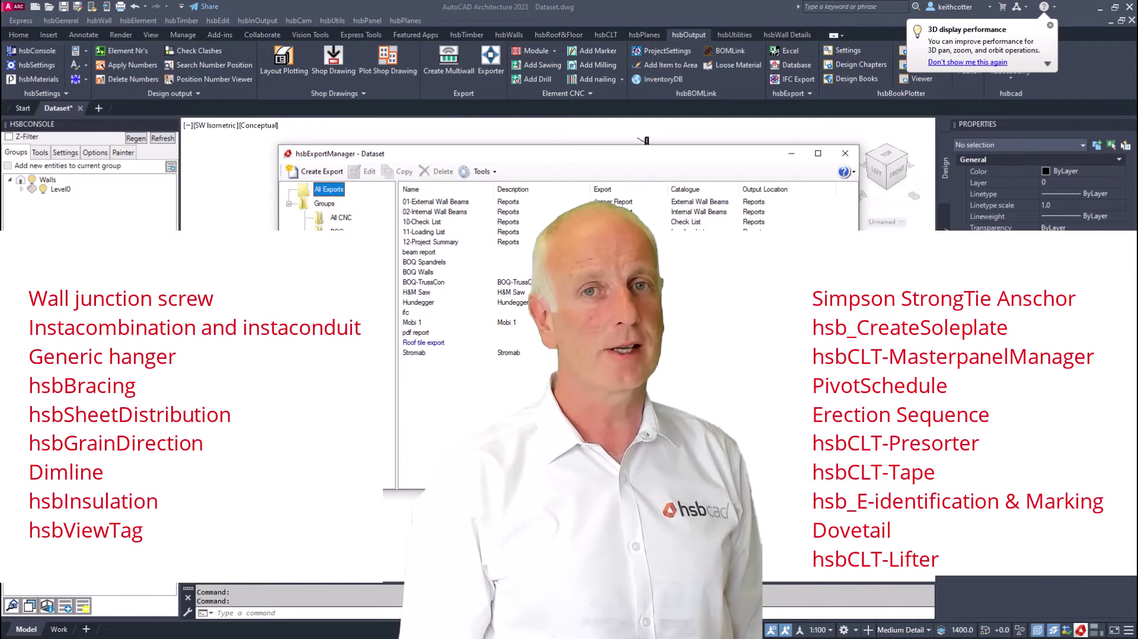
left_click(432, 303)
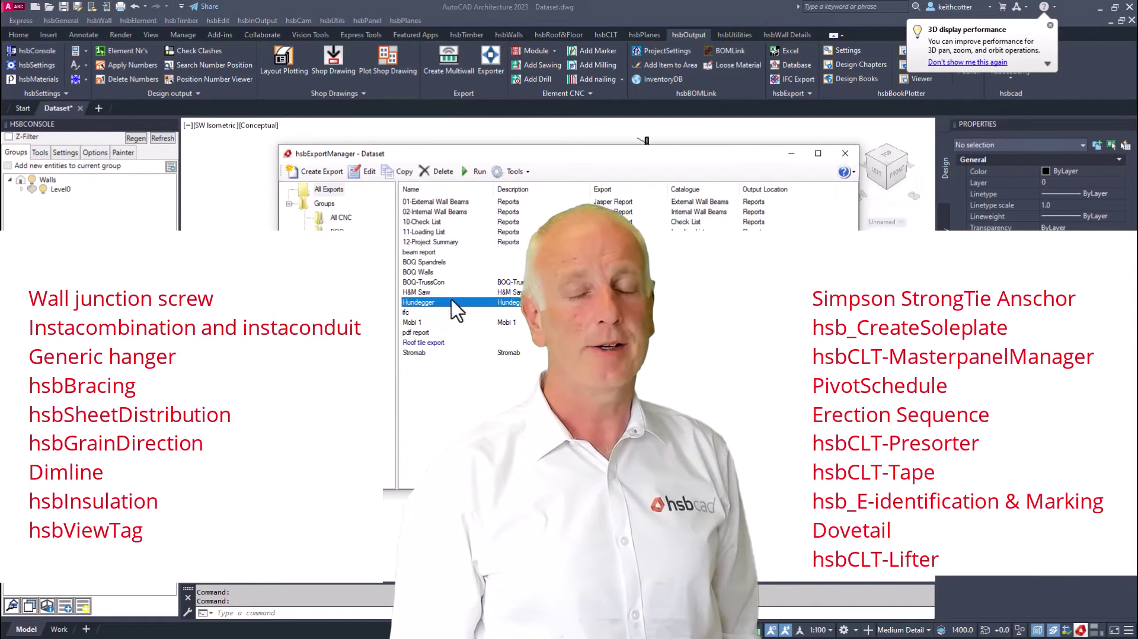
left_click(485, 179)
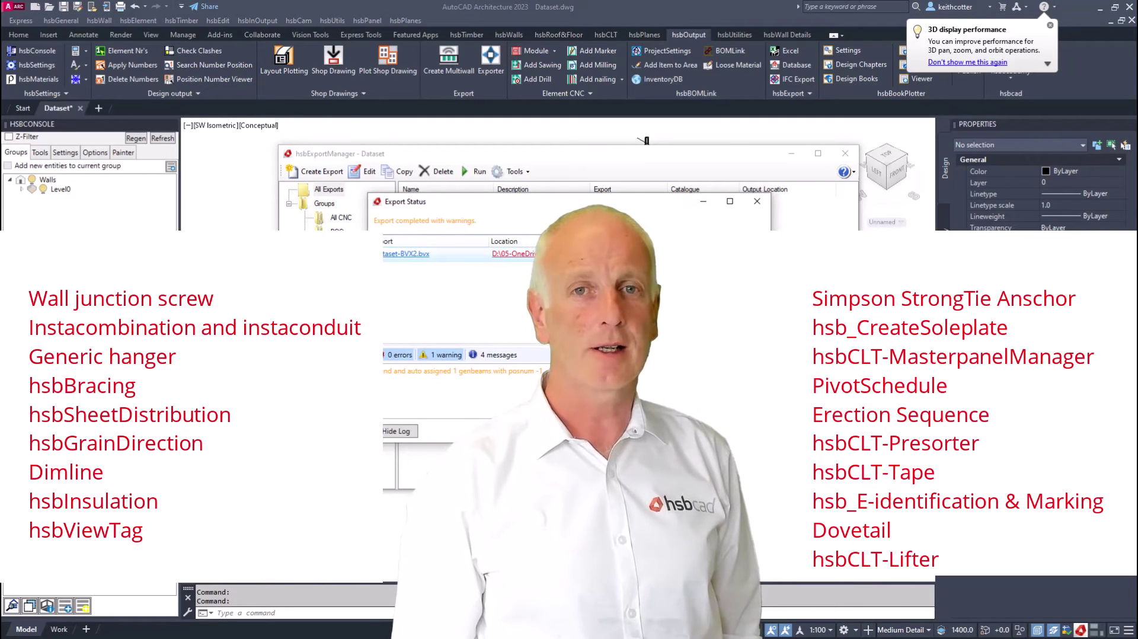
Step: Go to the output folder of the exported Dataset-BVX2.bvx and open the file from there
left_click(510, 253)
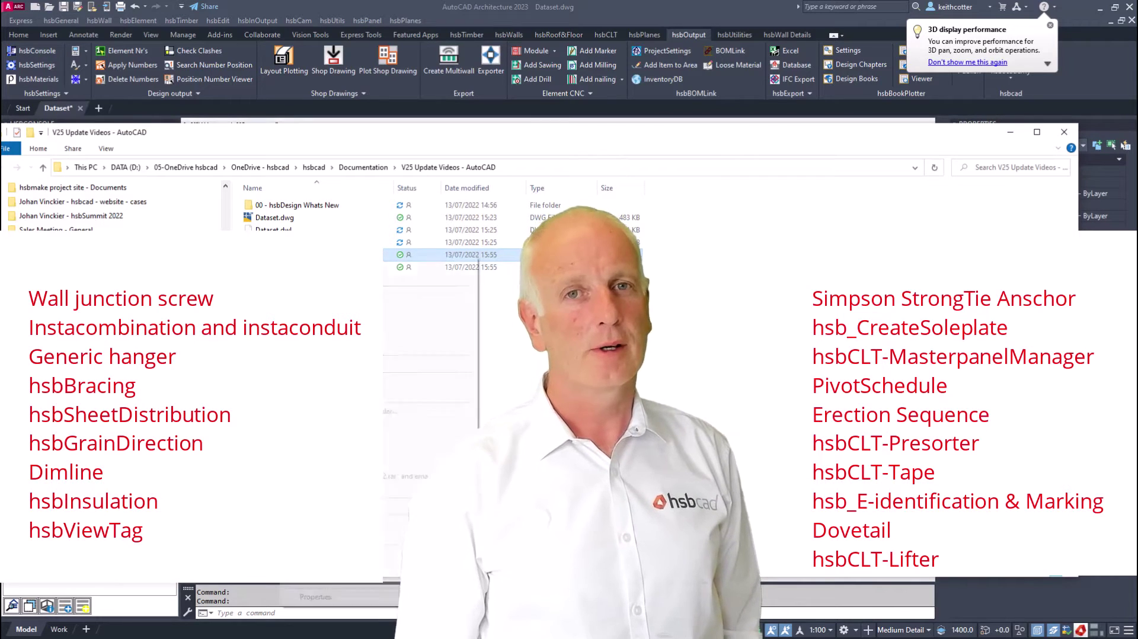
right_click(279, 255)
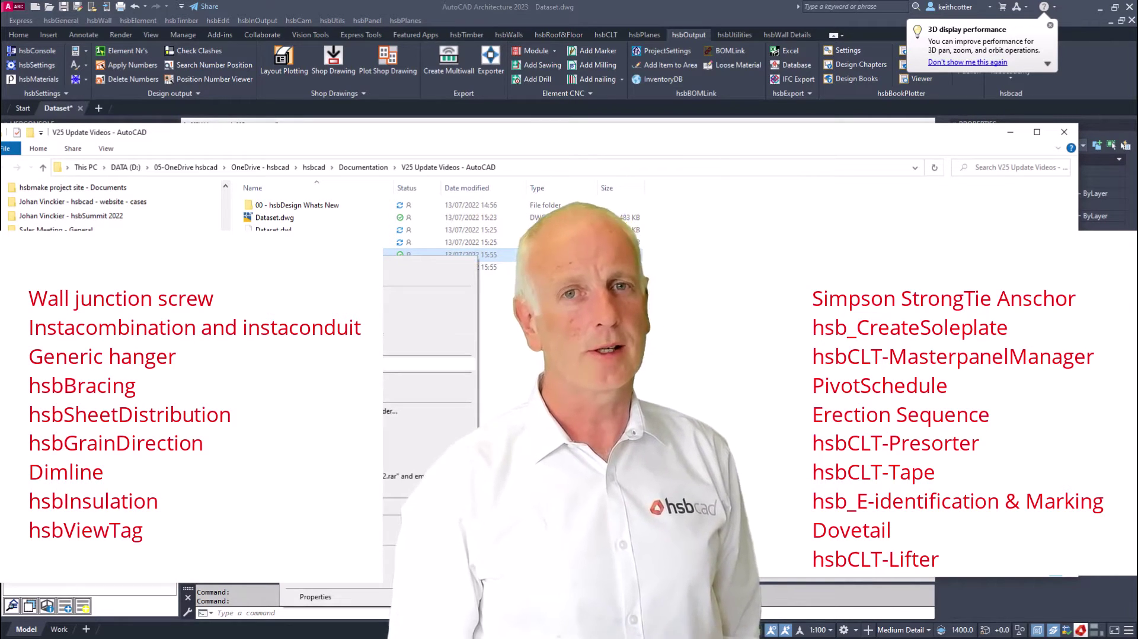
left_click(386, 375)
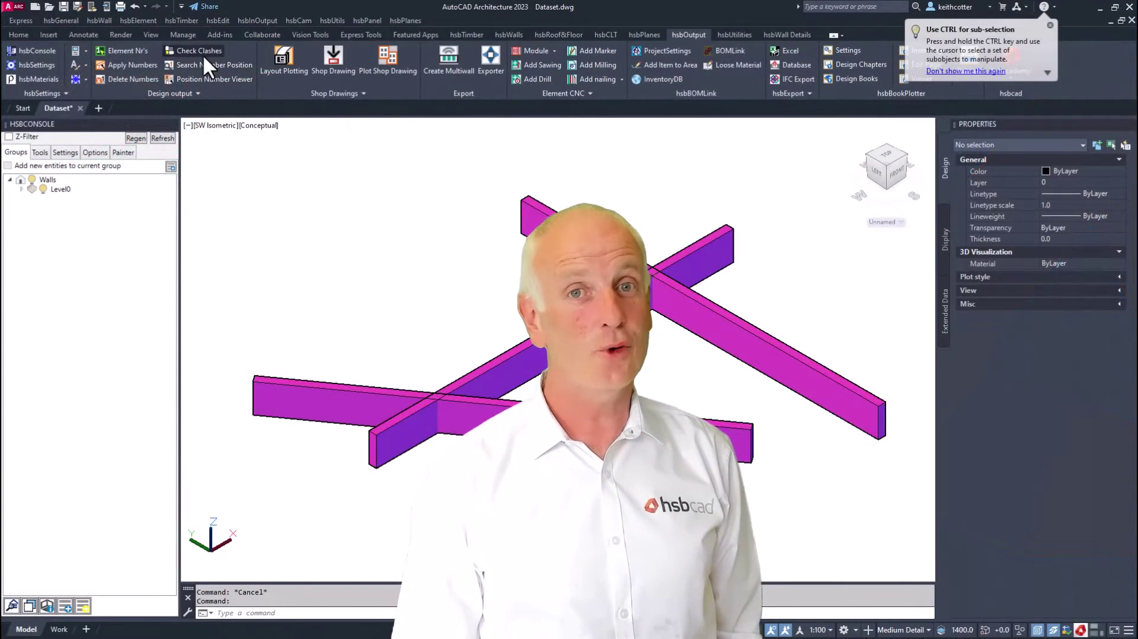
Step: Run Check Clashes on a window selection around all the crossing beams
left_click(202, 52)
key("Return")
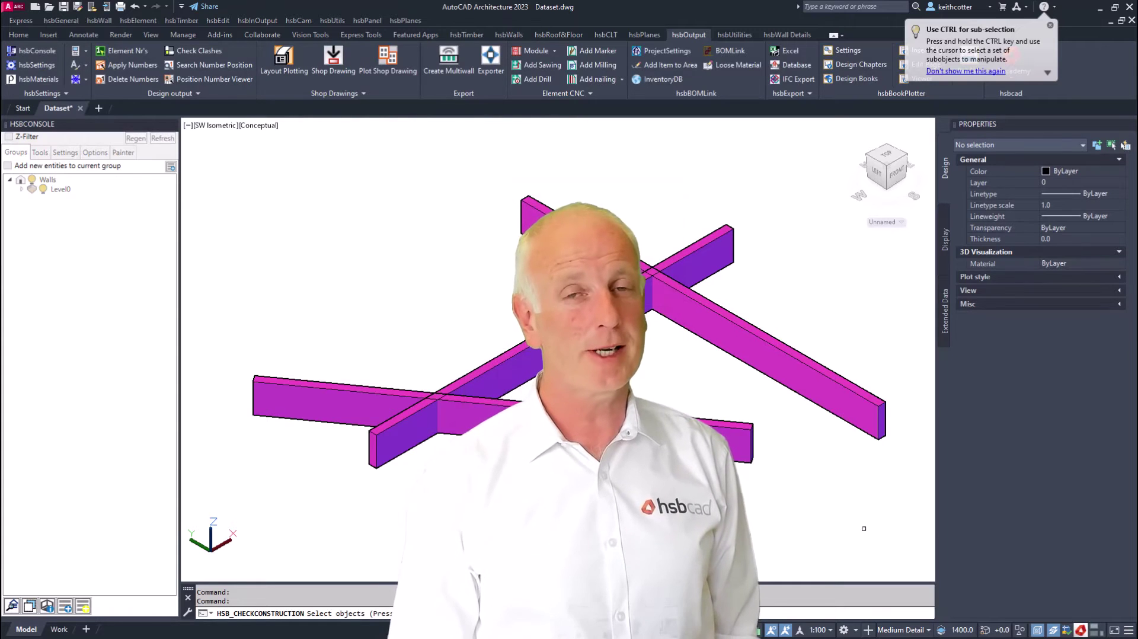
left_click(856, 524)
left_click(223, 162)
key("Return")
Step: View the first interference in the list, split the red beam there and close the interference check
double_click(54, 47)
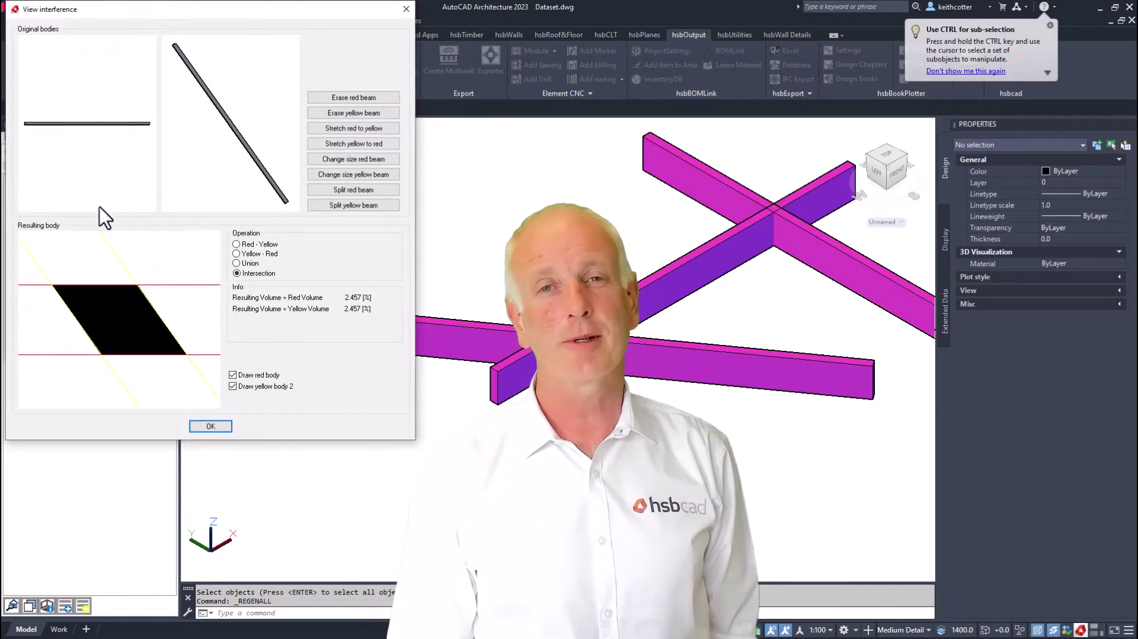
left_click(364, 196)
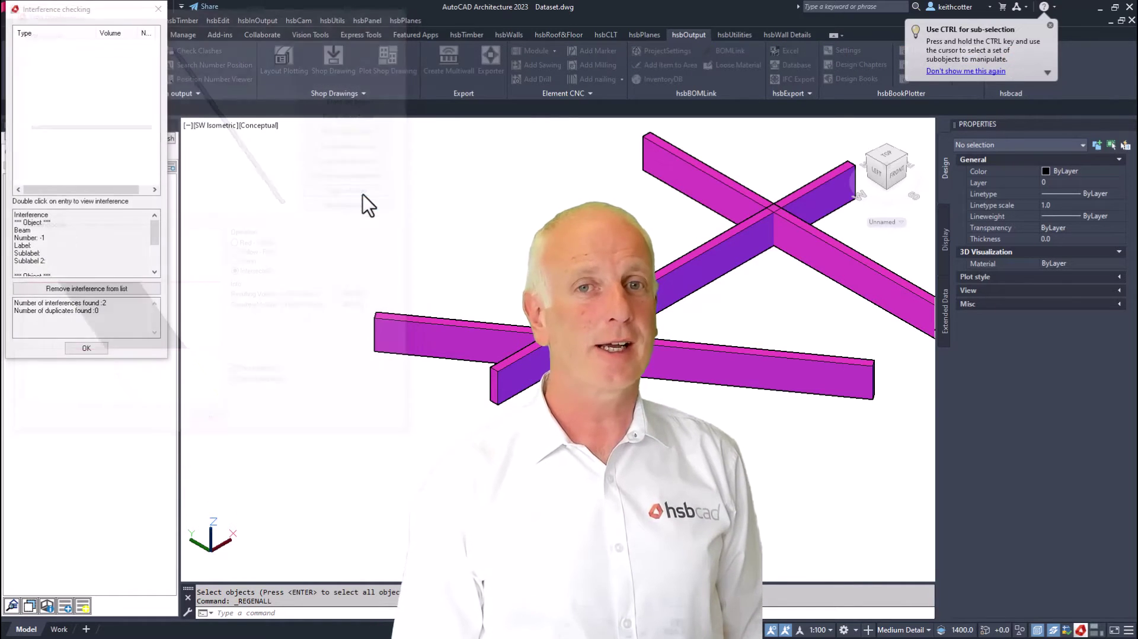
left_click(86, 348)
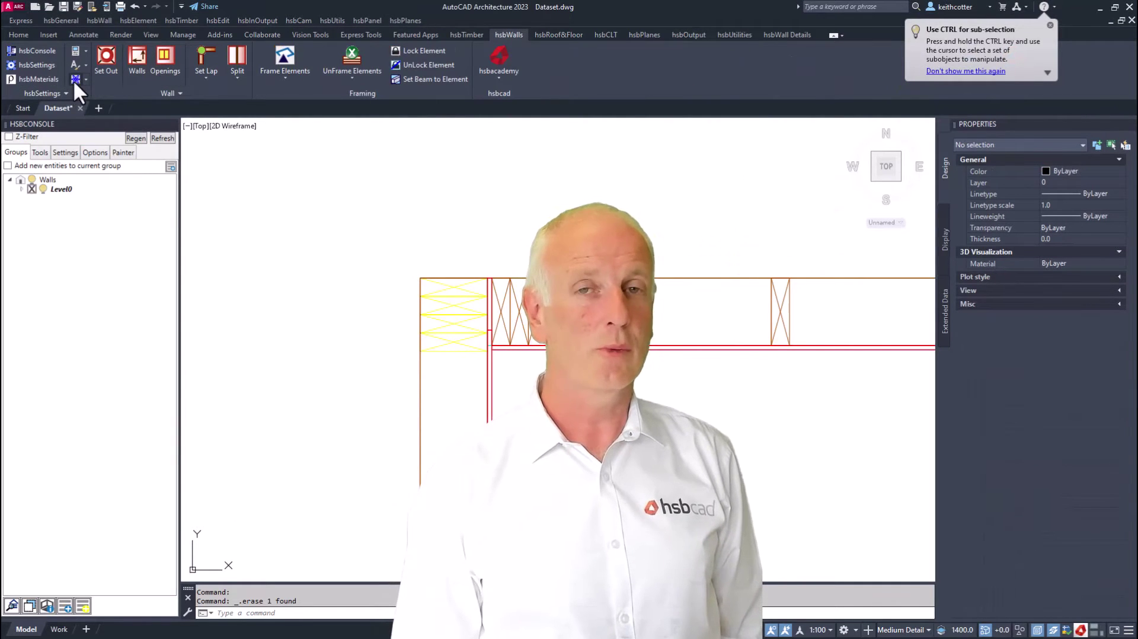
Step: Insert the WallJunctionScrew tool and set its manufacturer to Pryda
left_click(74, 79)
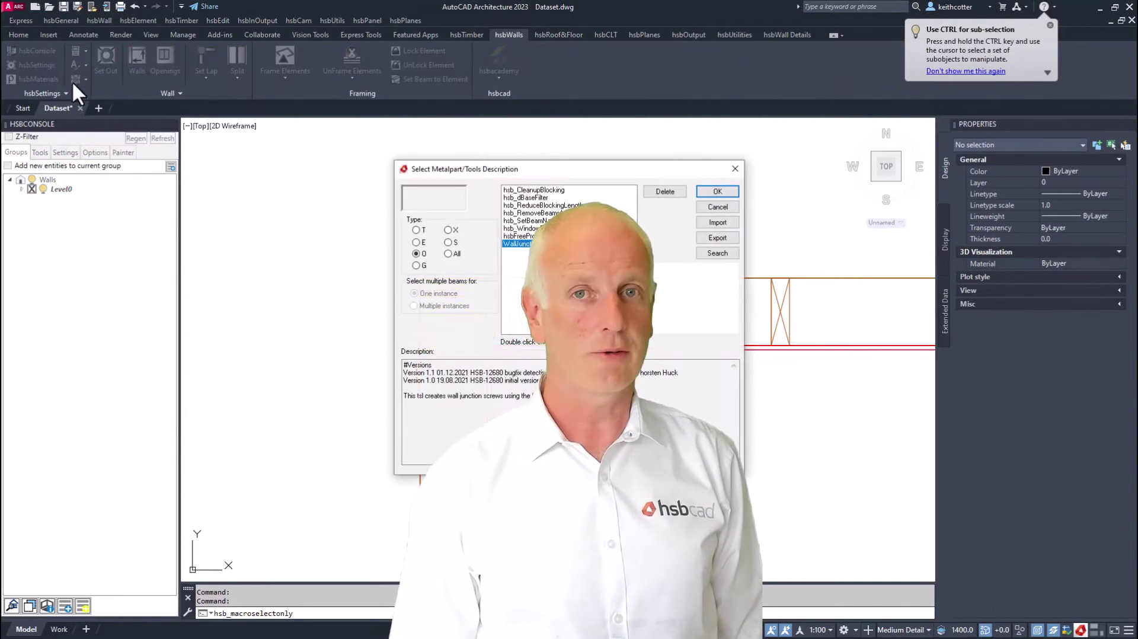
left_click(713, 192)
left_click(533, 211)
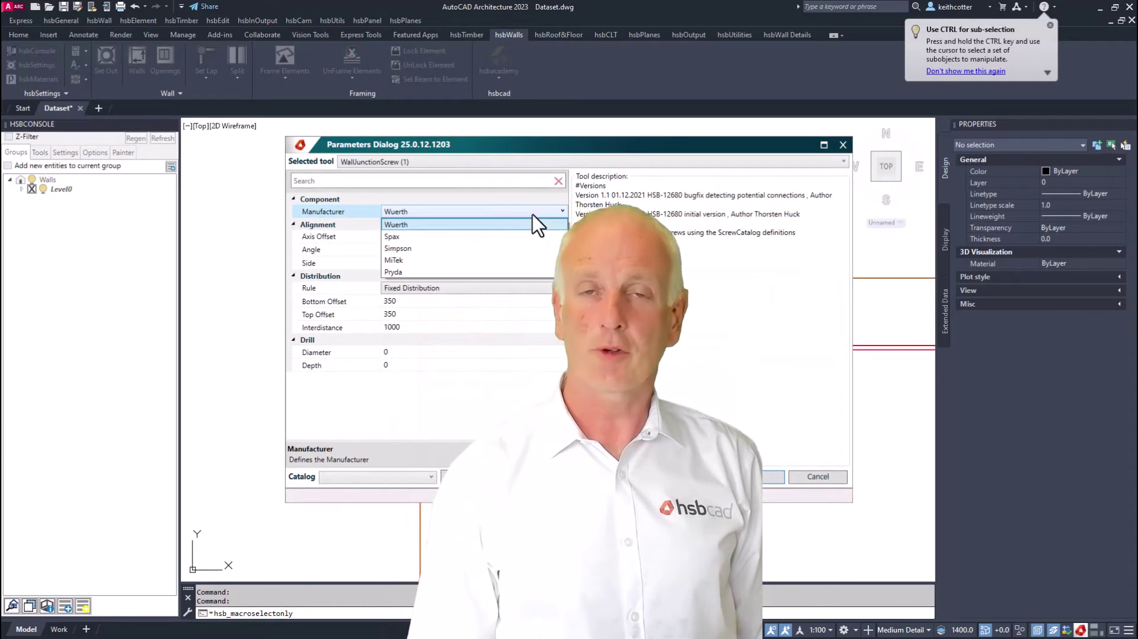
left_click(415, 272)
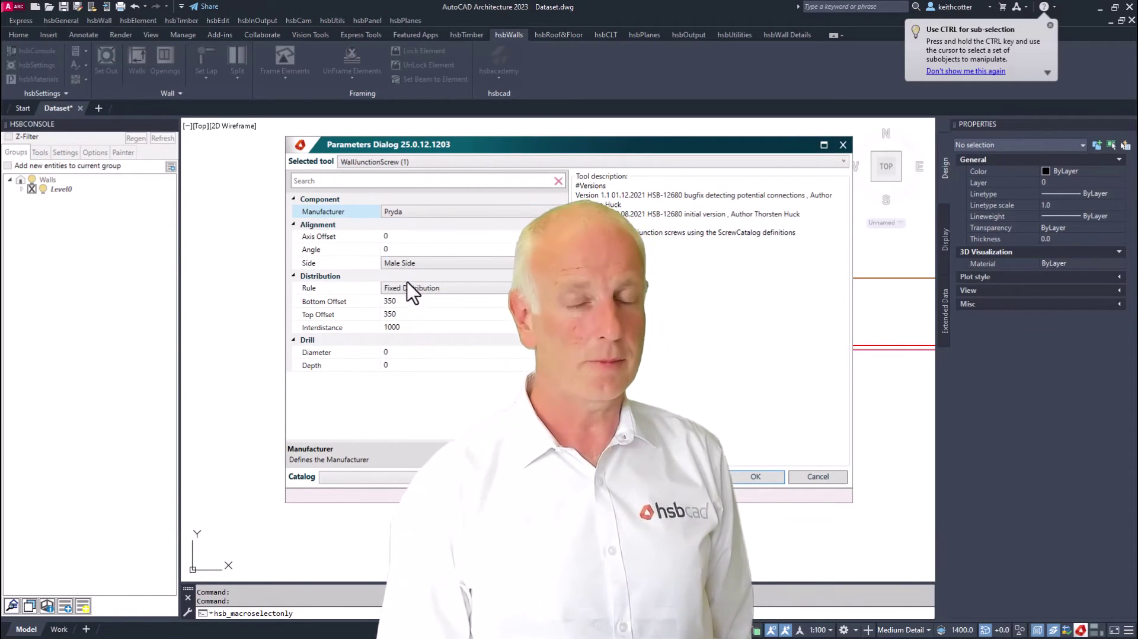
Step: Set the junction screw's angle to 45, side to Female Side and interdistance to 300, and accept the parameters
left_click(388, 249)
type("45")
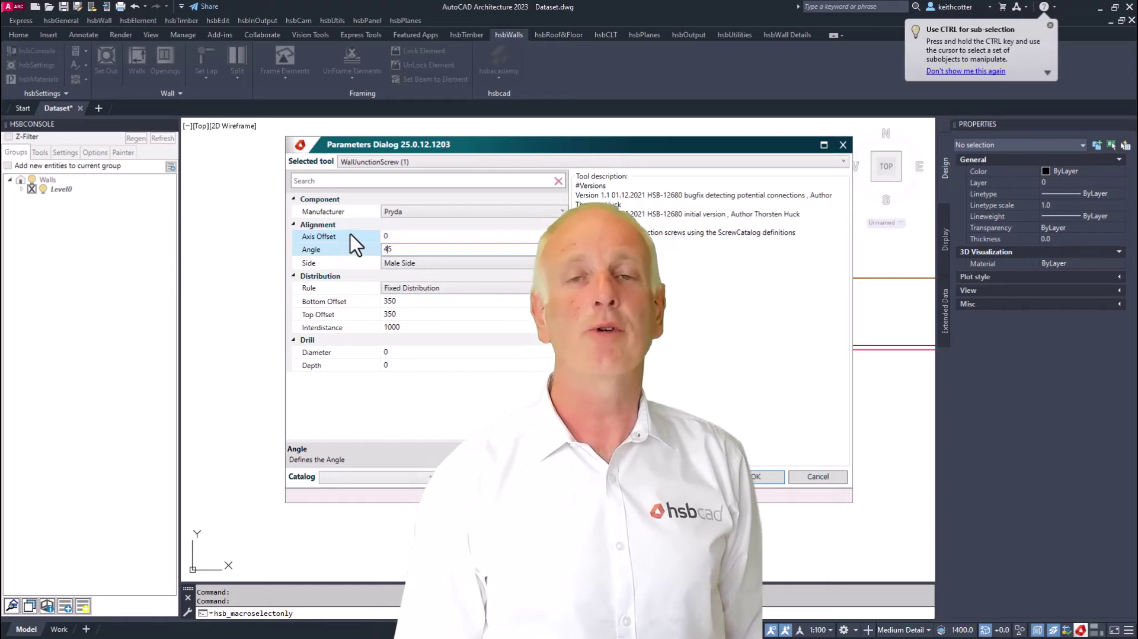
left_click(409, 263)
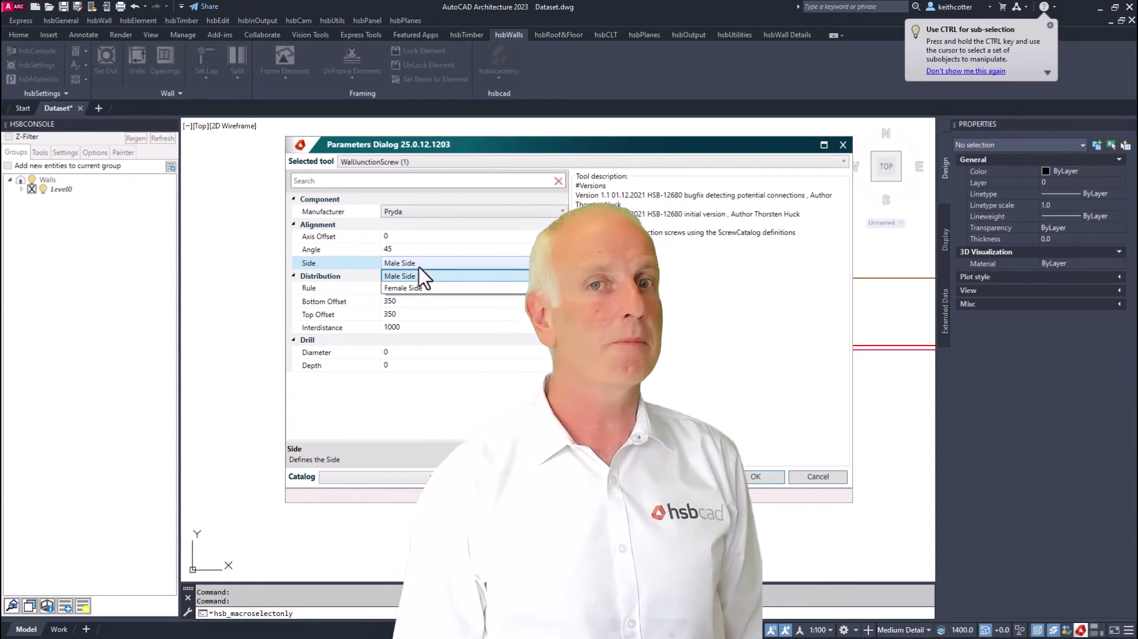
left_click(408, 288)
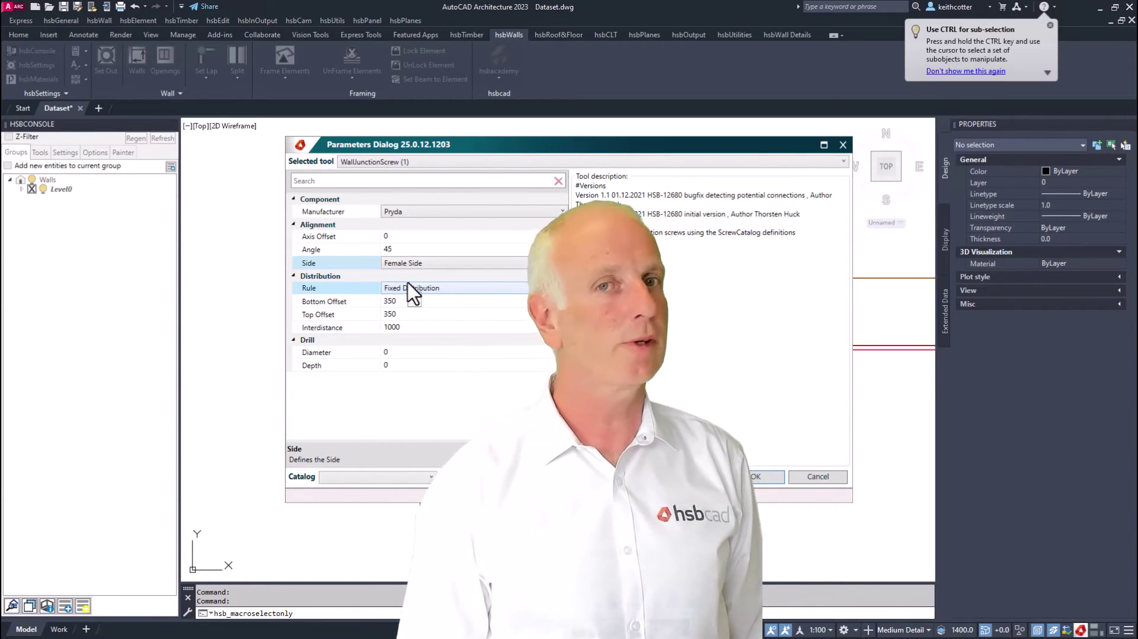
left_click(407, 327)
type("3")
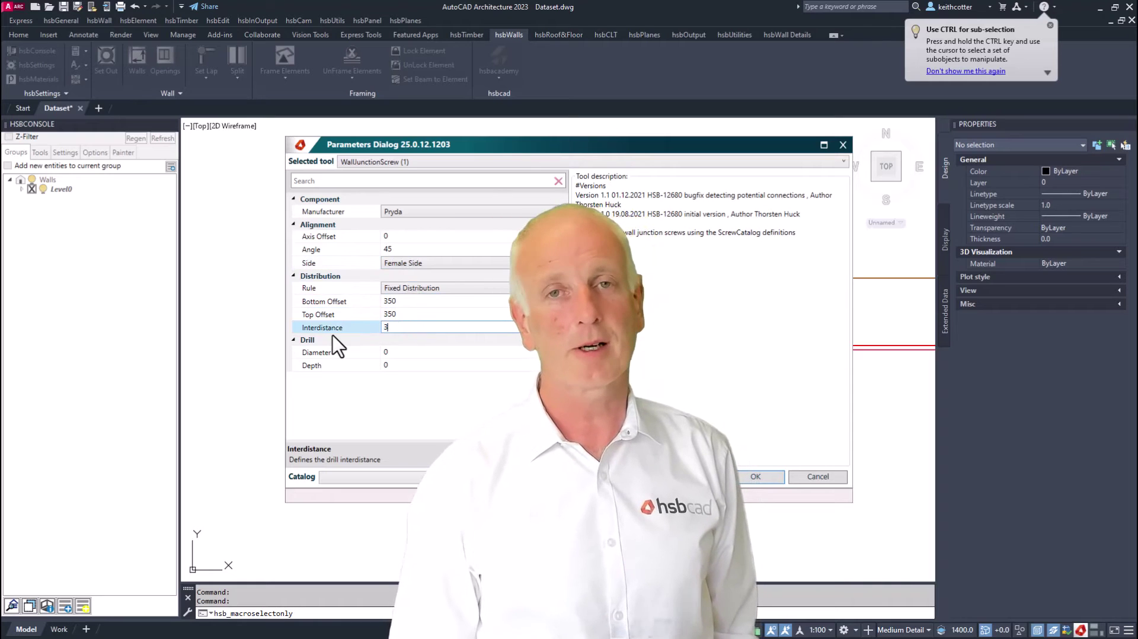
type("00")
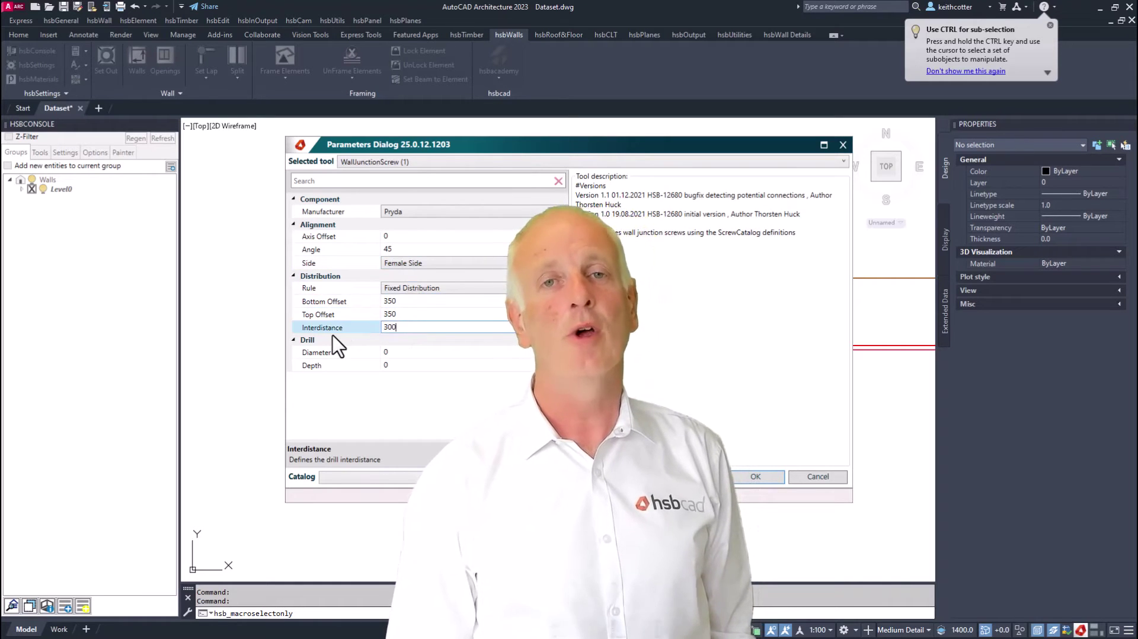
left_click(753, 475)
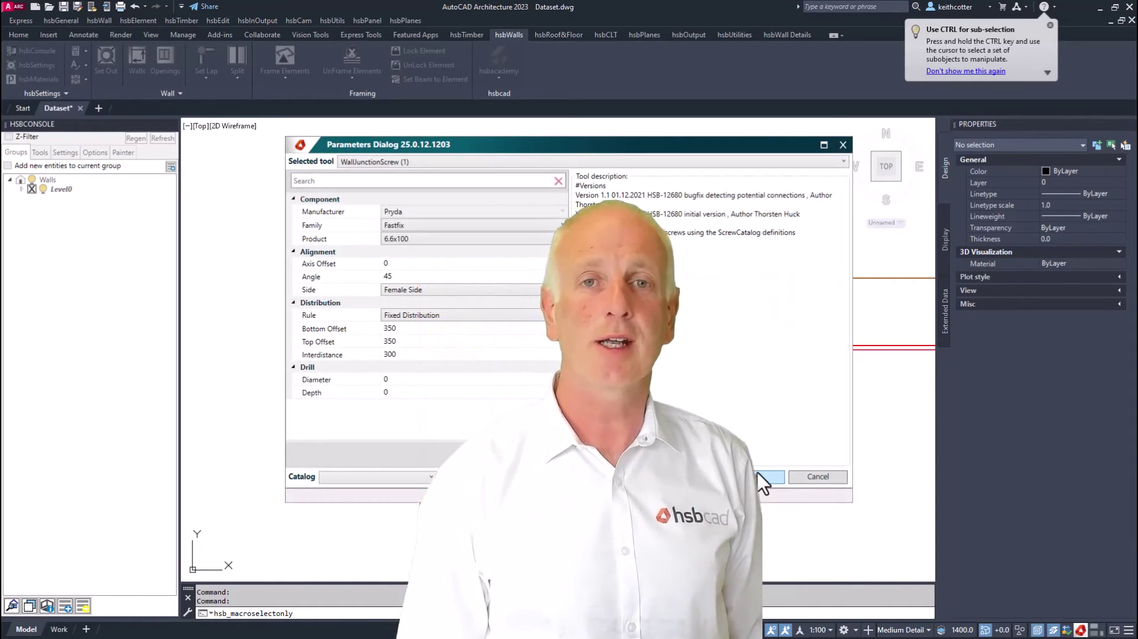
Step: Choose the 6.6x150 product of the Fastfix family for the junction screw and accept the parameters
left_click(429, 238)
left_click(418, 267)
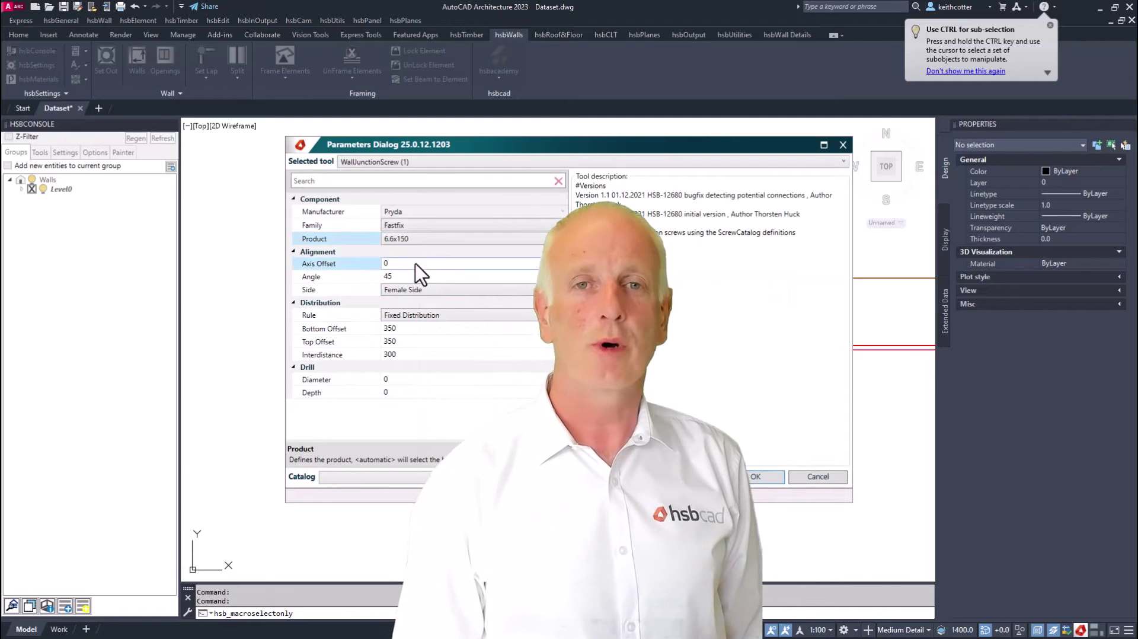
left_click(766, 475)
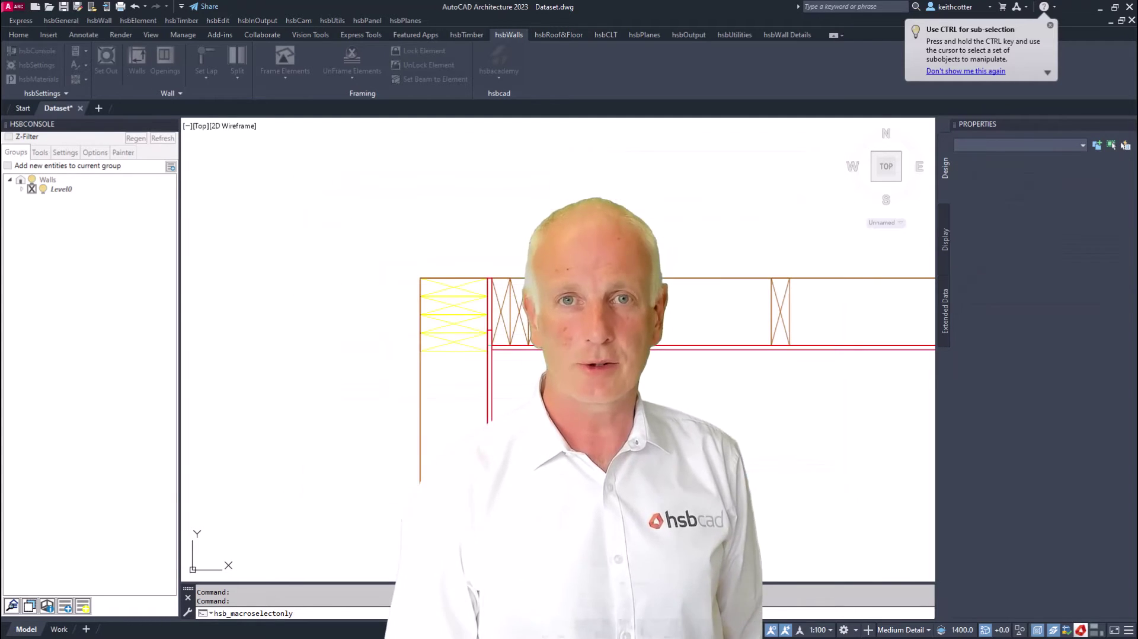
Step: Apply the junction screws to the two wall elements meeting at the corner with a window selection
left_click(512, 401)
left_click(374, 243)
key("Return")
scroll(479, 355, "up", 5)
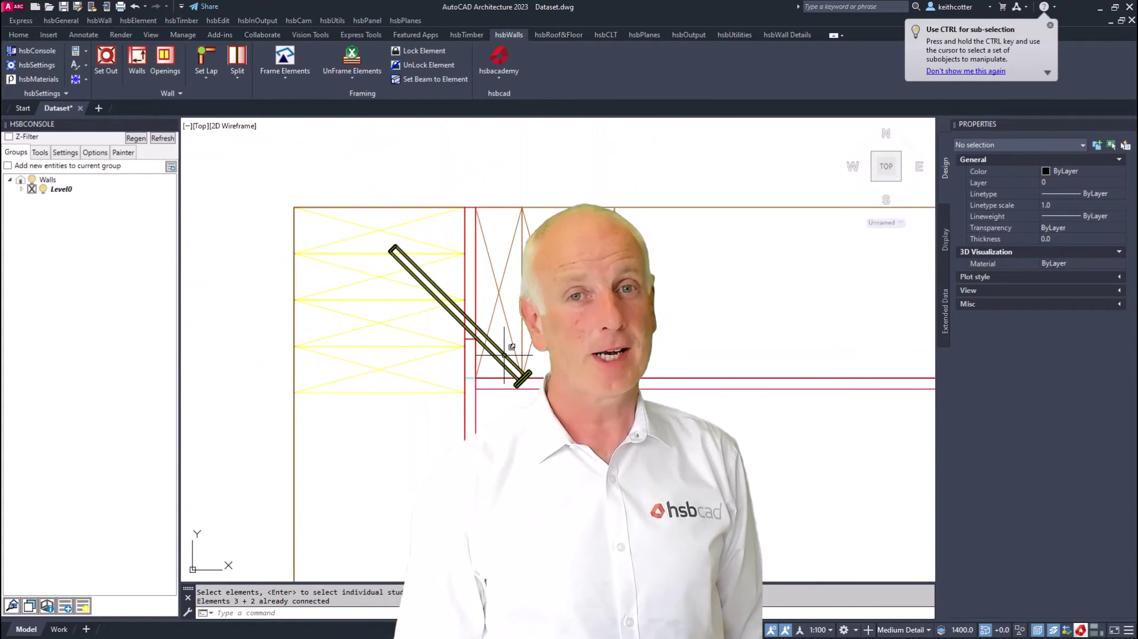
Step: Set the angle of the placed wall junction screw to 40
left_click(456, 313)
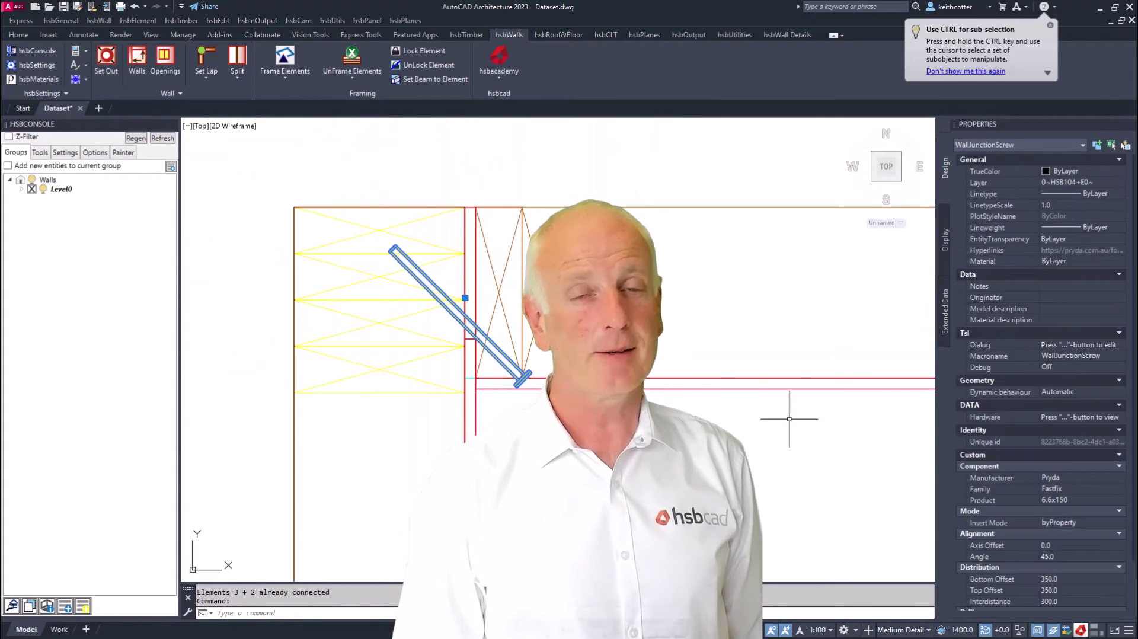
left_click(1066, 556)
type("40")
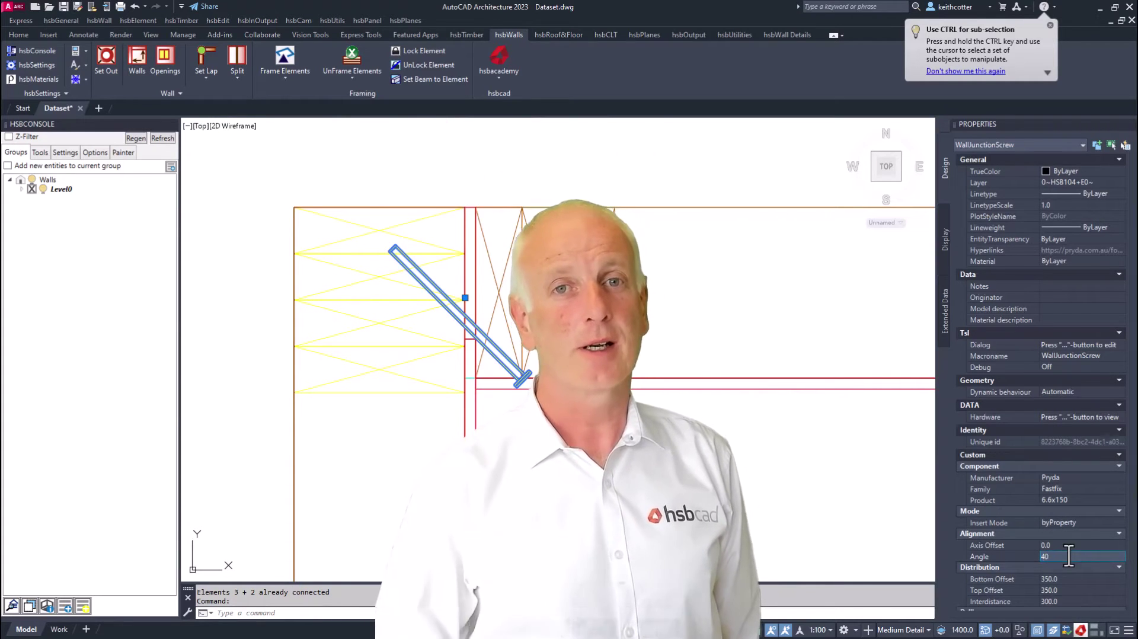
key("Return")
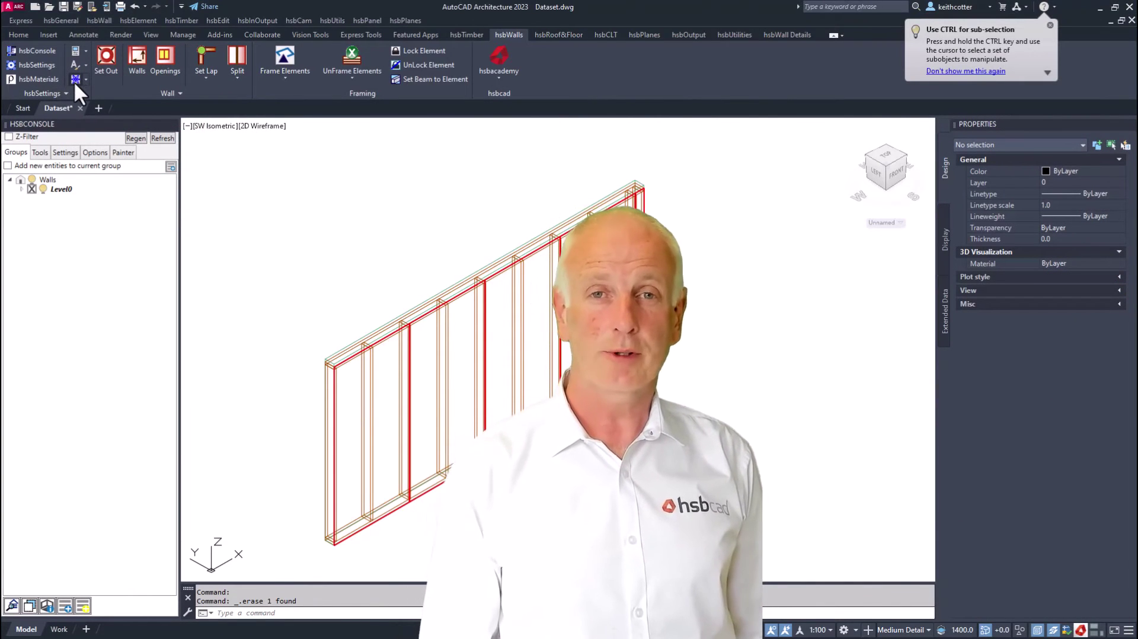
Step: Insert the hsbBracing tool with type Cross Brace in zone 1 and accept the parameters
left_click(74, 81)
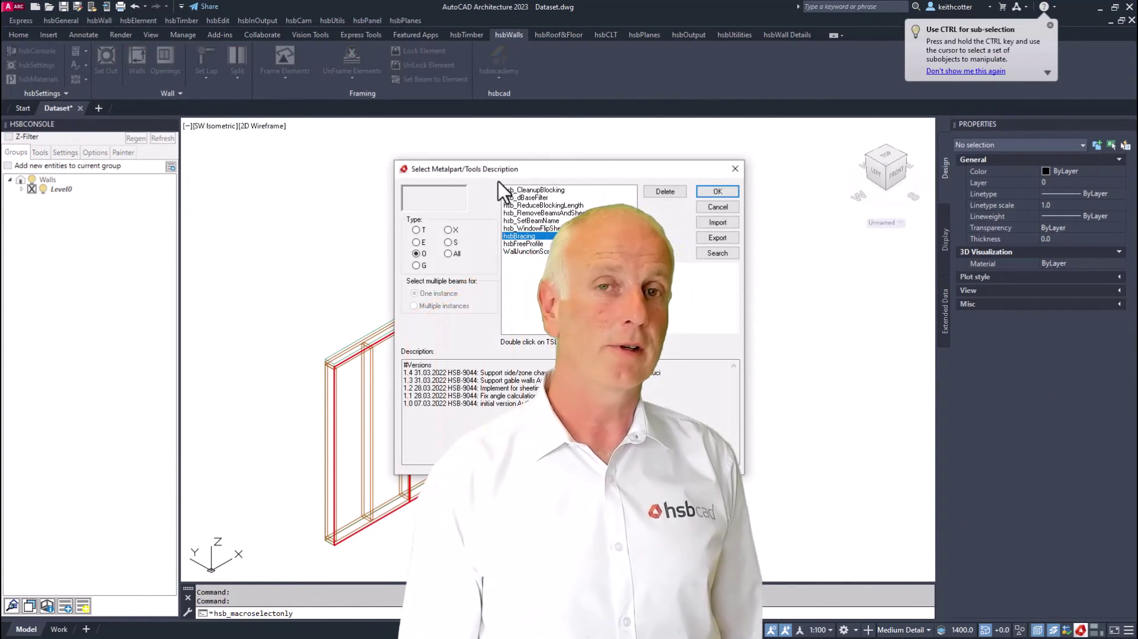
left_click(729, 192)
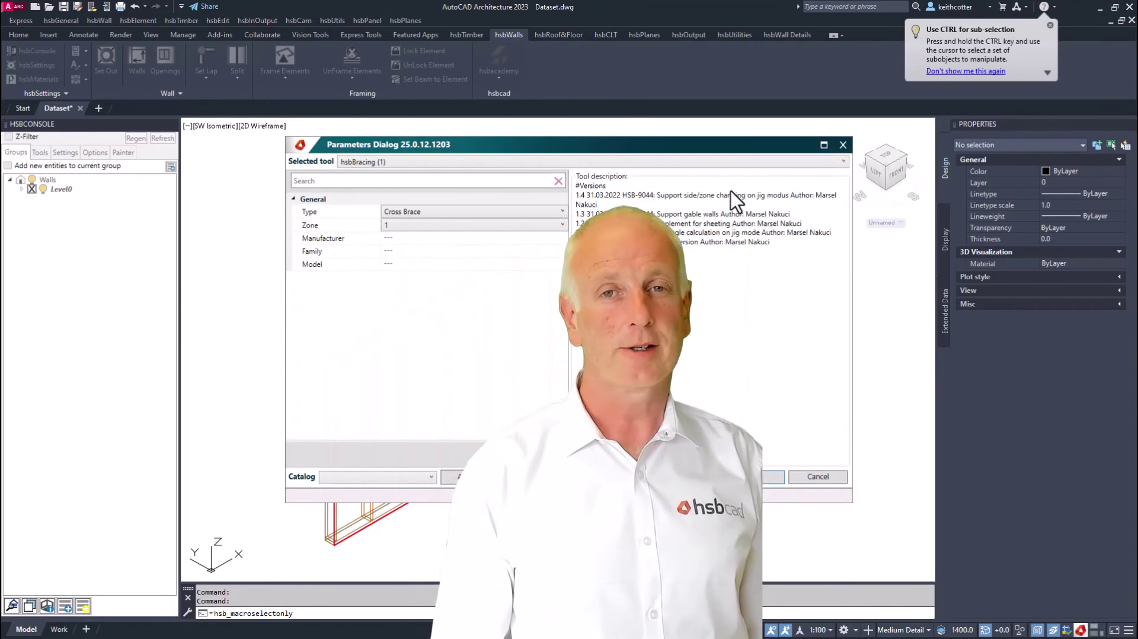
left_click(497, 213)
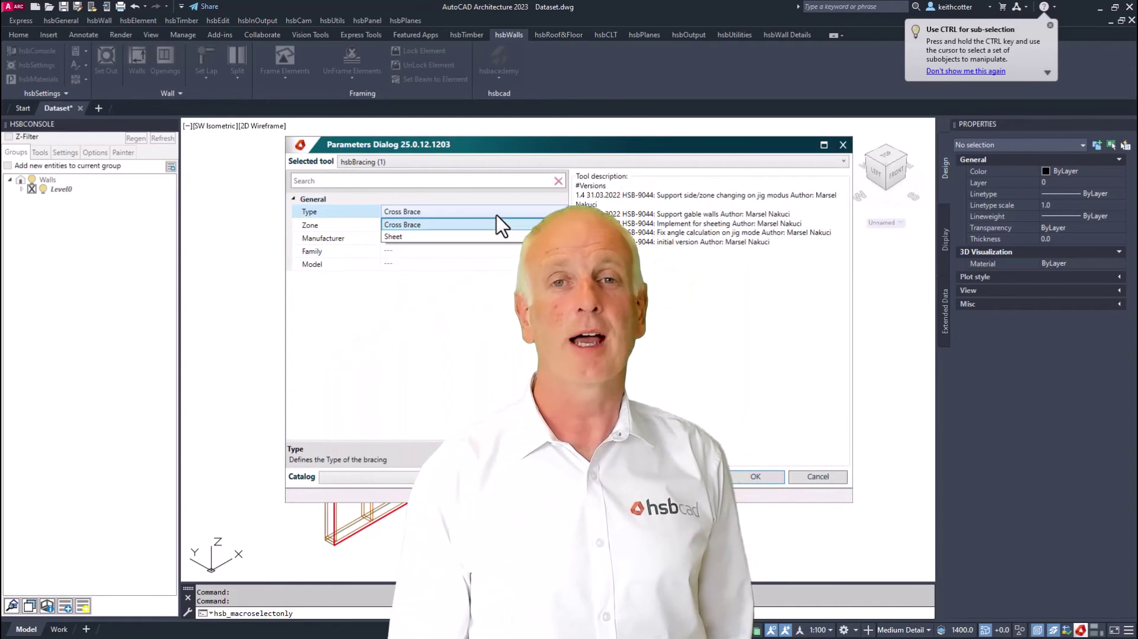
left_click(496, 214)
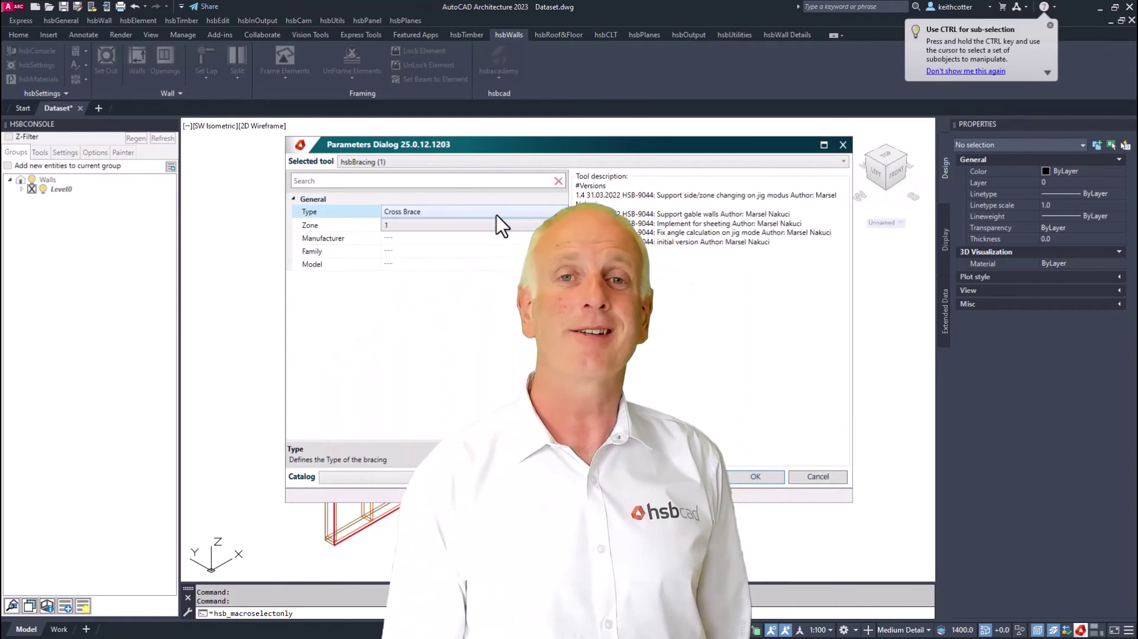
left_click(757, 478)
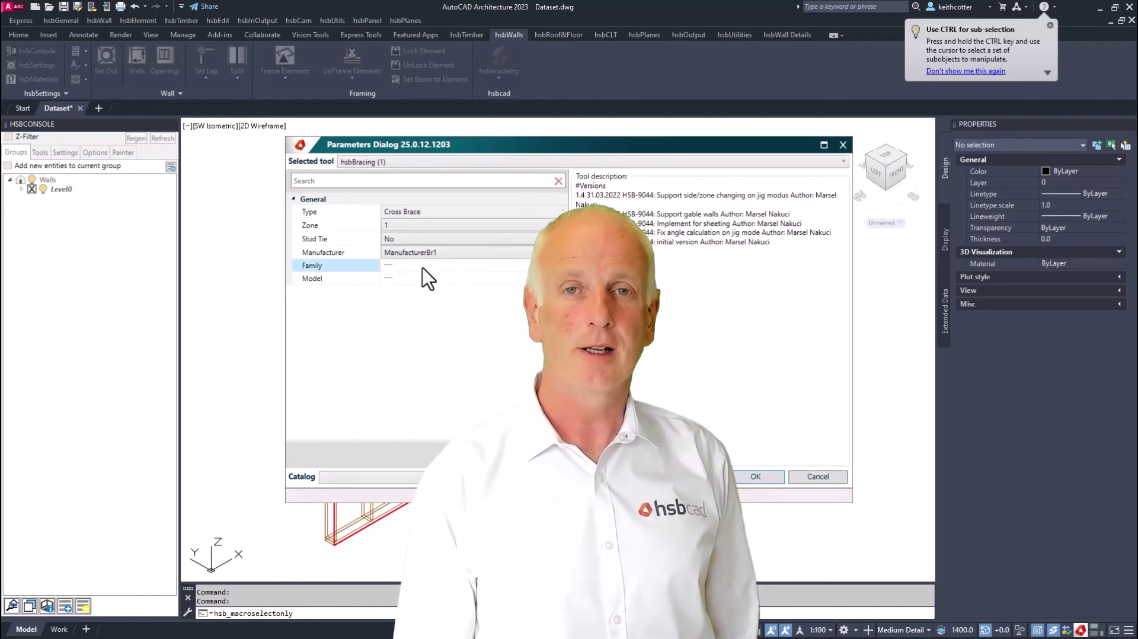
Step: Set the bracing manufacturer to ManufacturerBr1 and the family to metal brace, and accept the parameters
left_click(435, 254)
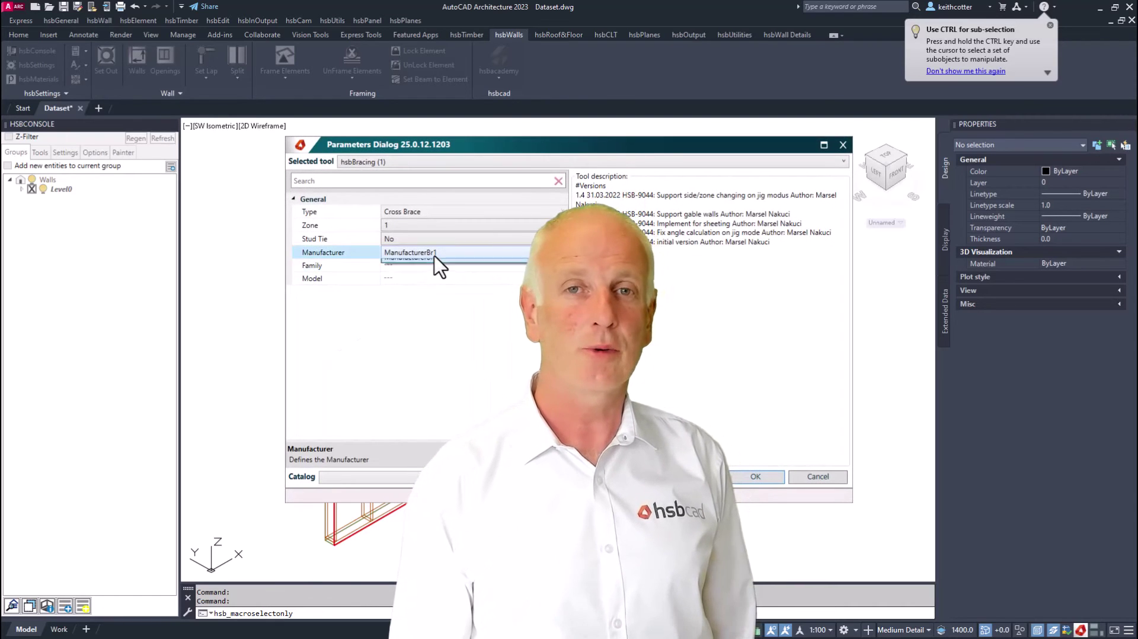
left_click(436, 254)
left_click(435, 258)
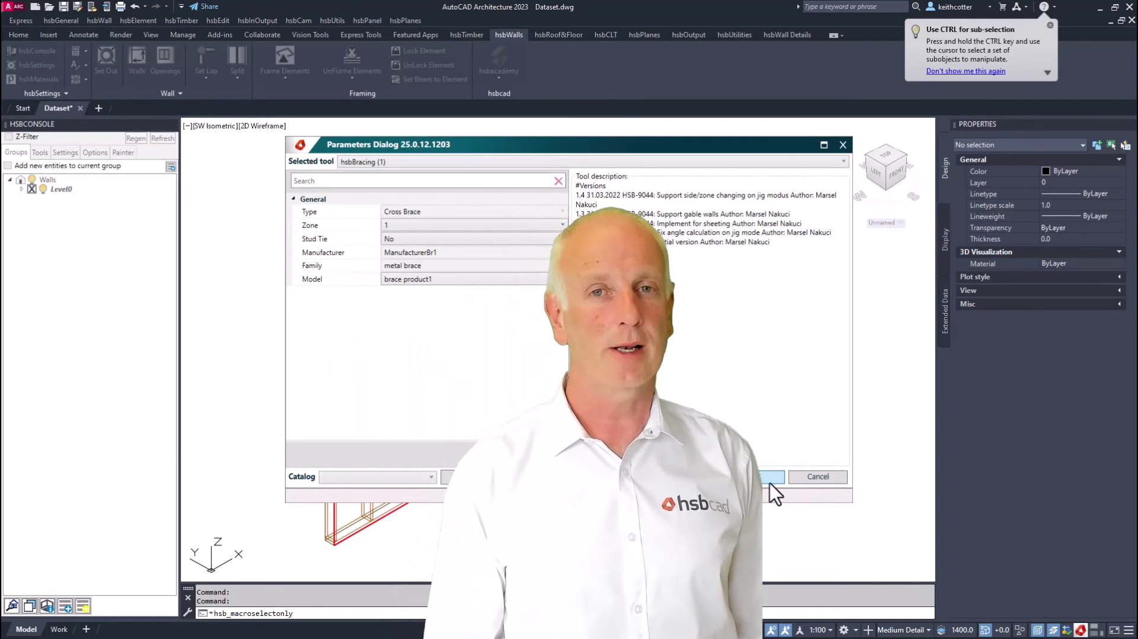
left_click(771, 480)
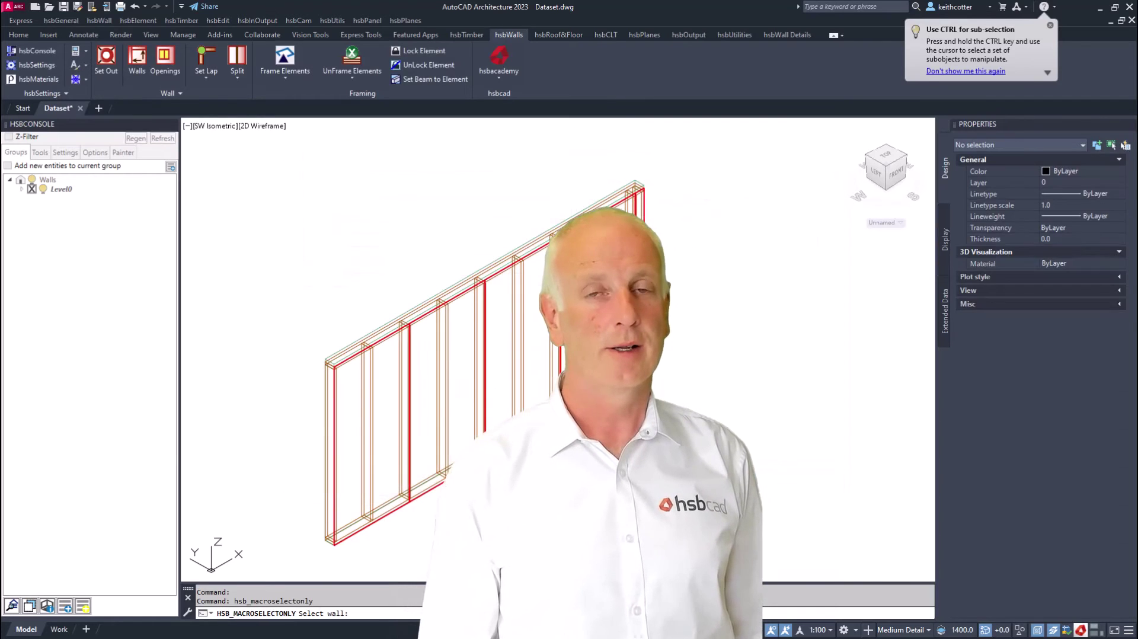
Step: Place the cross brace on the framed wall, picking its start and end points across the bay right of the middle
left_click(409, 415)
key("Return")
left_click(559, 418)
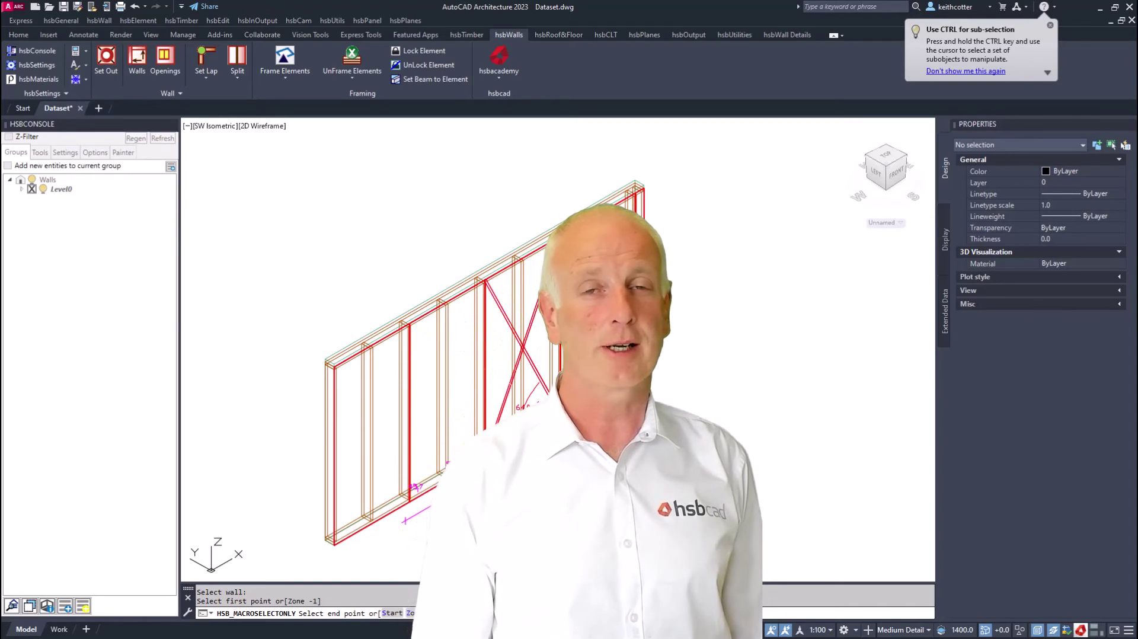
key("Return")
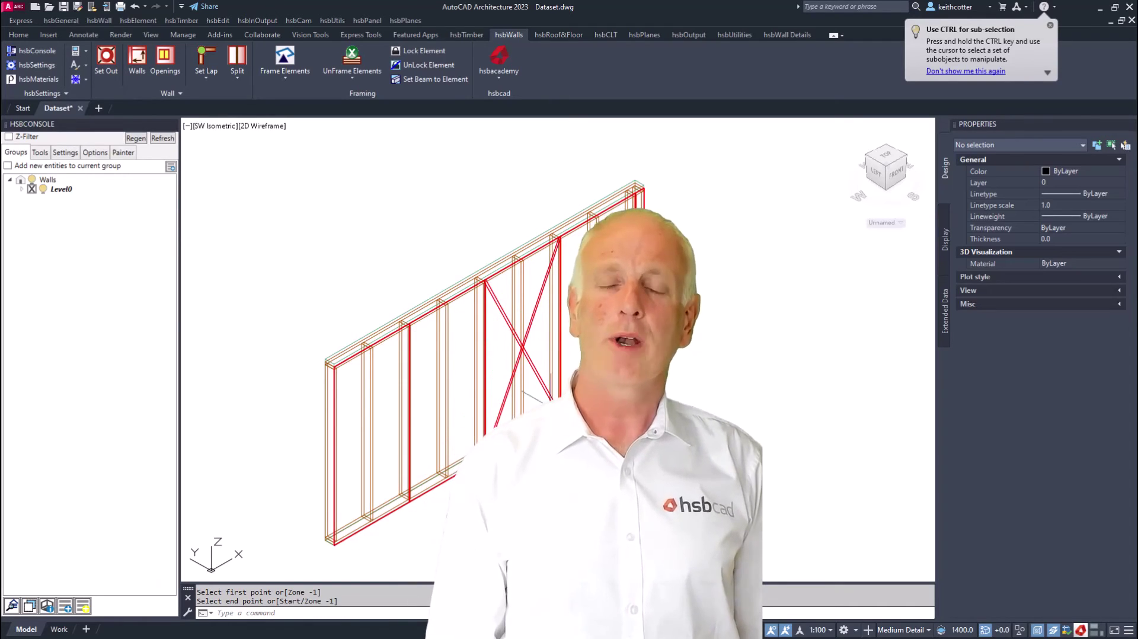
left_click(549, 395)
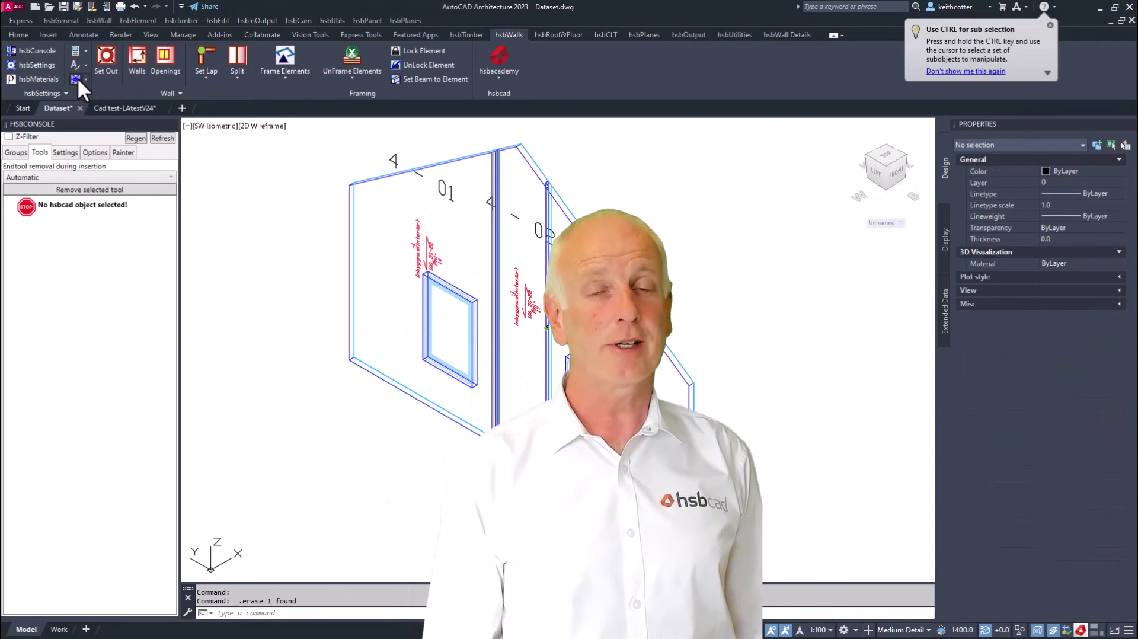
Step: Insert the selected hsbCLT tool on the right gable panel, using its sloping top edge
left_click(75, 79)
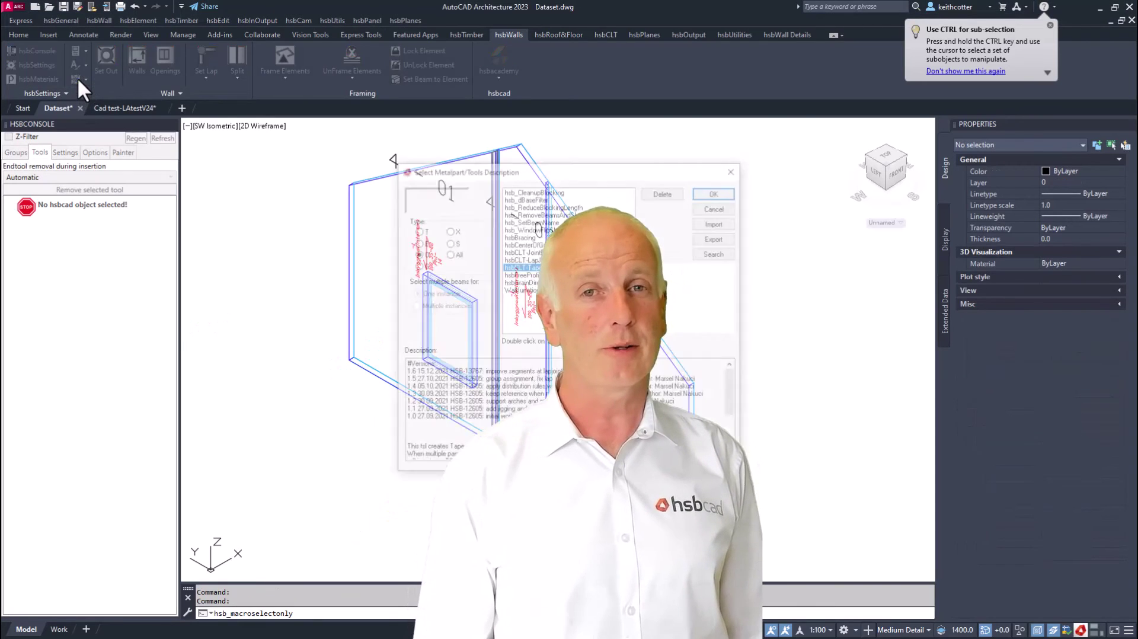
left_click(712, 192)
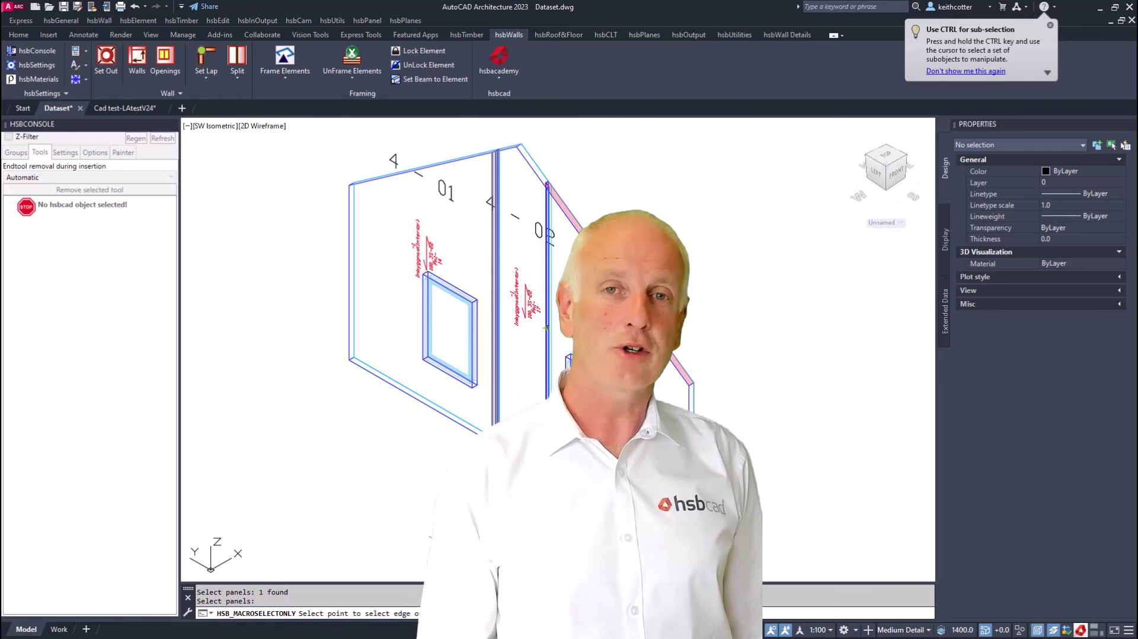
left_click(546, 328)
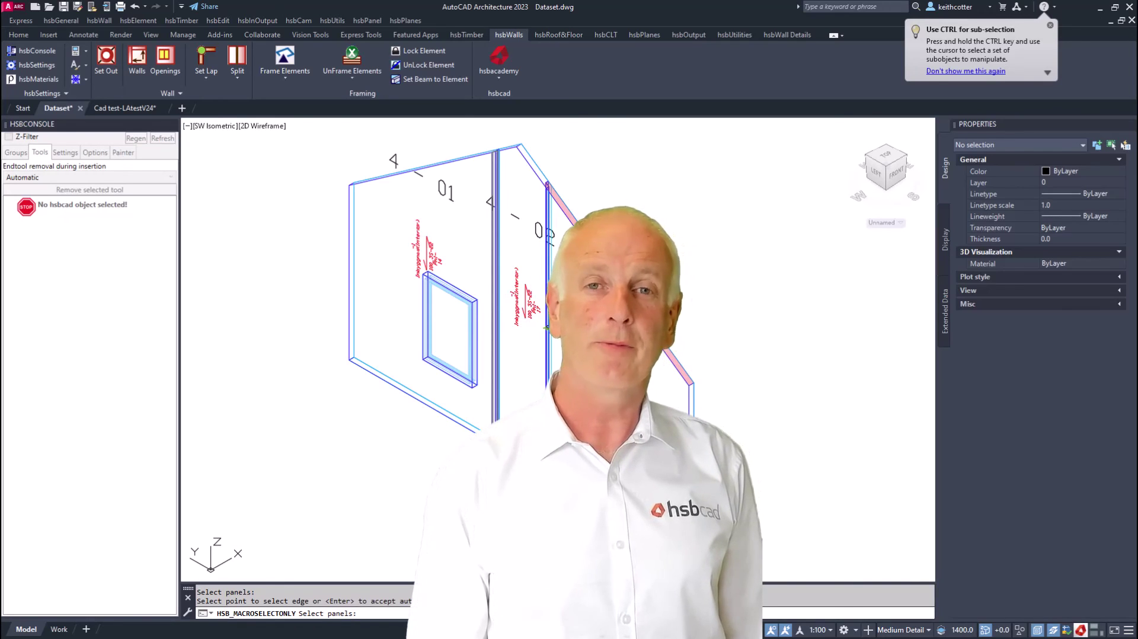
key("Return")
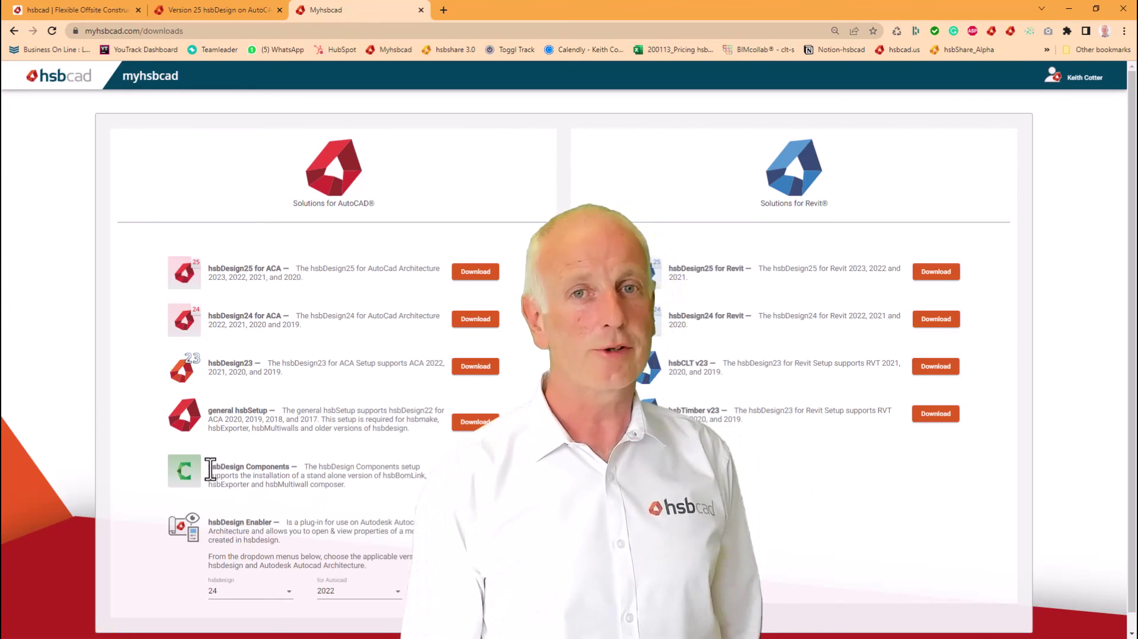
Step: Switch to the myhsbcad downloads page in the browser and highlight the hsbDesign Components description
left_click_drag(209, 467, 365, 486)
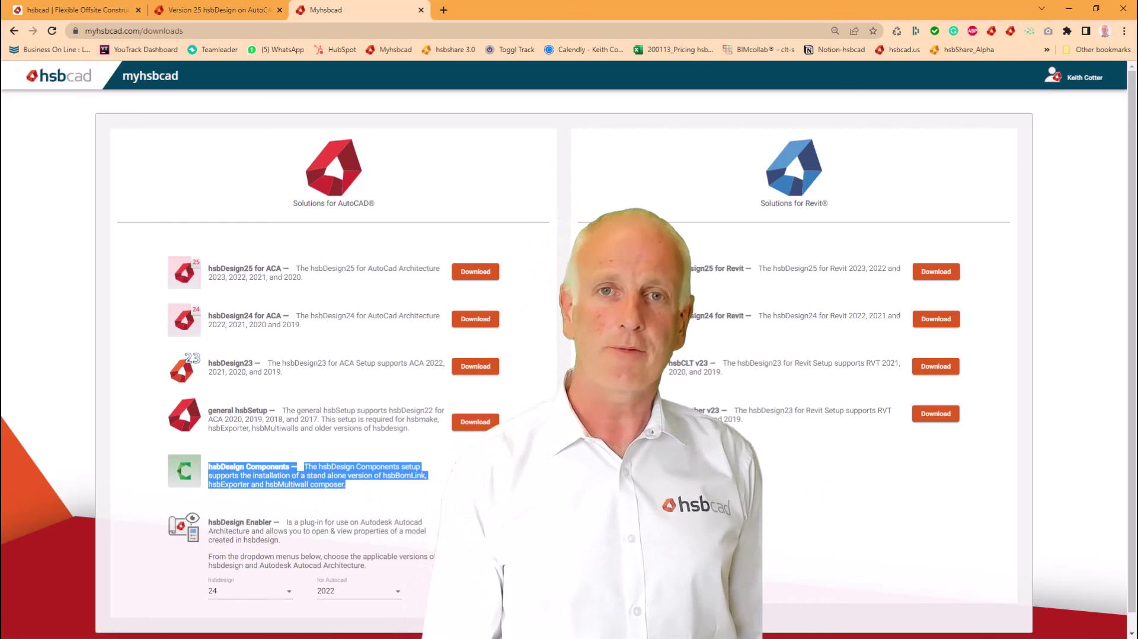